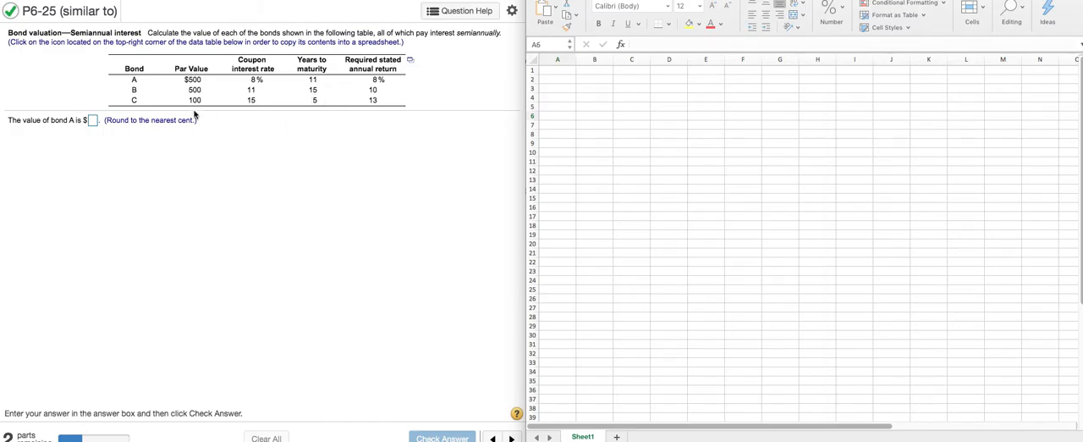
# Start a PV function in cell A6 of the spreadsheet
pyautogui.click(569, 117)
pyautogui.click(621, 45)
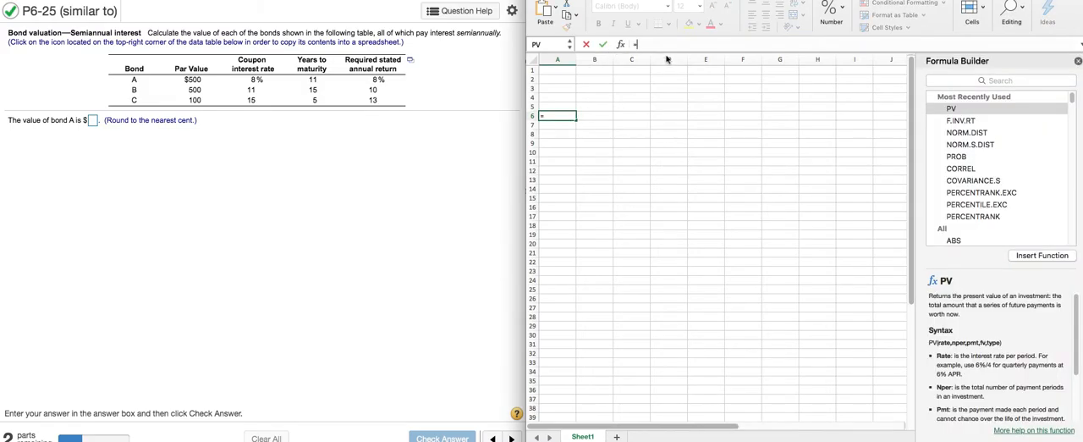
pyautogui.doubleClick(951, 109)
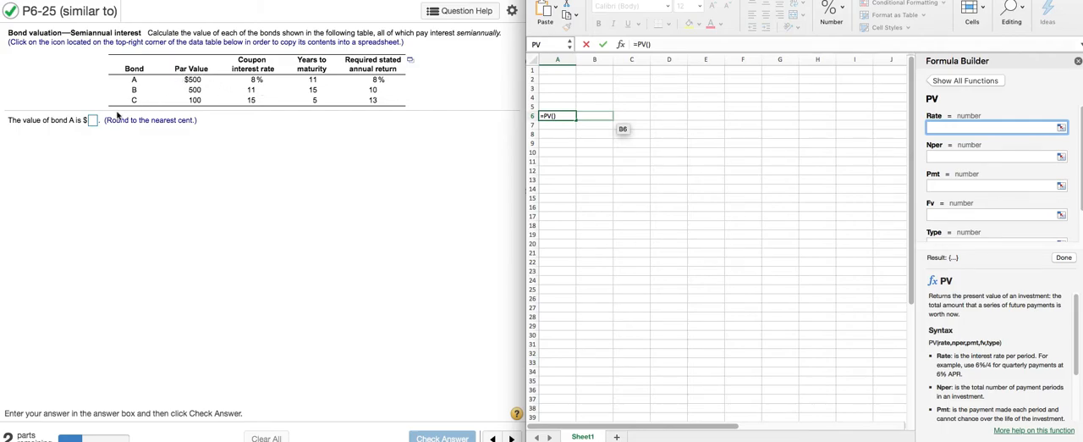
# In the homework question, answer 500 for the value of bond A, check the answer and dismiss the feedback
pyautogui.click(91, 123)
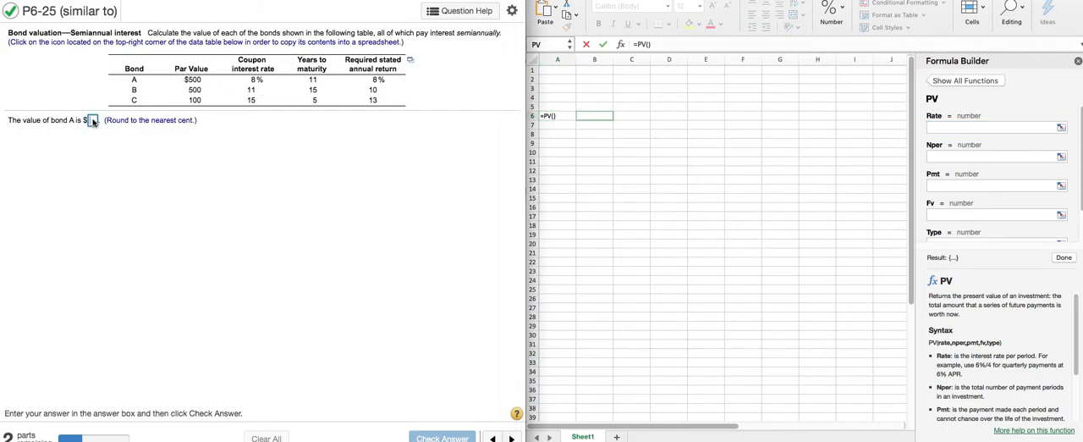
pyautogui.write('500')
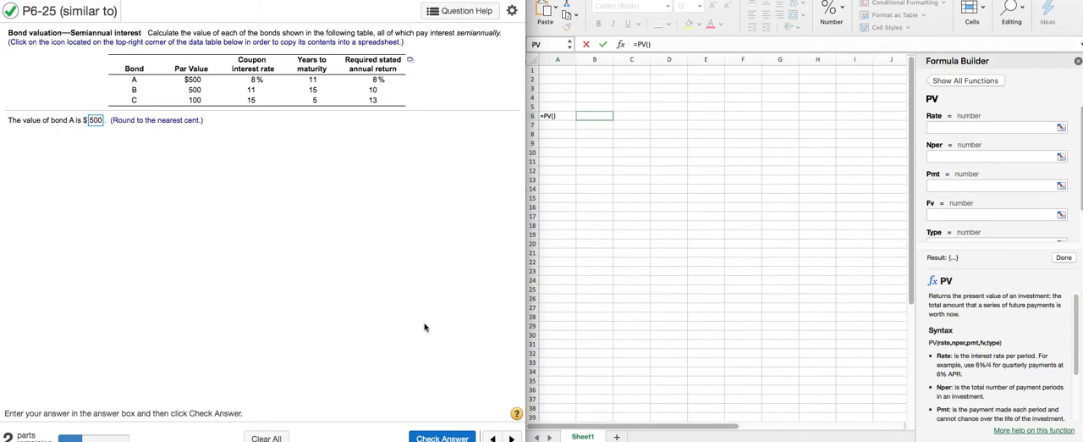
pyautogui.click(444, 436)
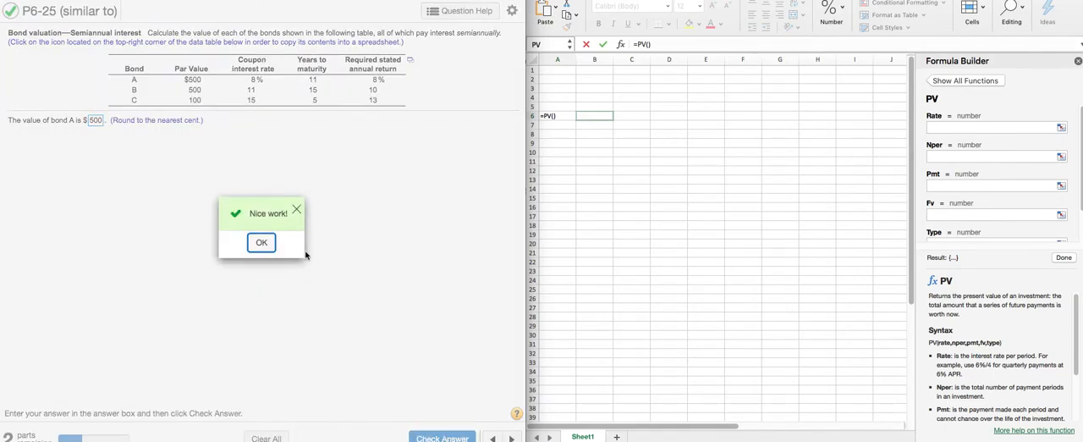
pyautogui.click(262, 243)
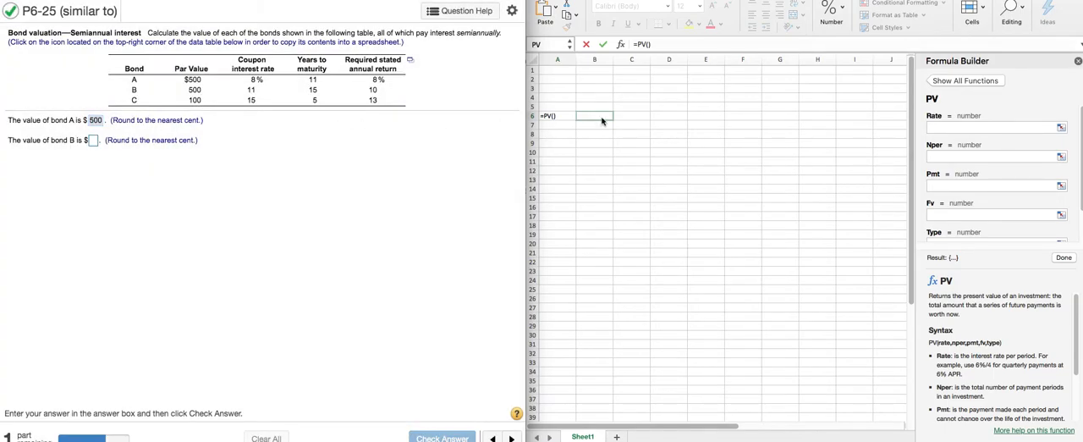
# In the spreadsheet's PV function, set Rate to .08 and Nper to 11 for bond A
pyautogui.click(939, 127)
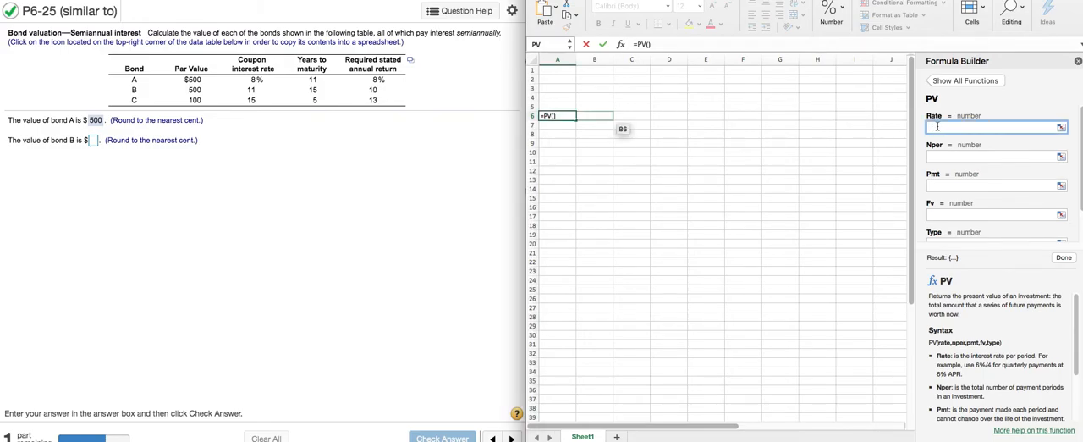
pyautogui.write('.08')
pyautogui.click(938, 157)
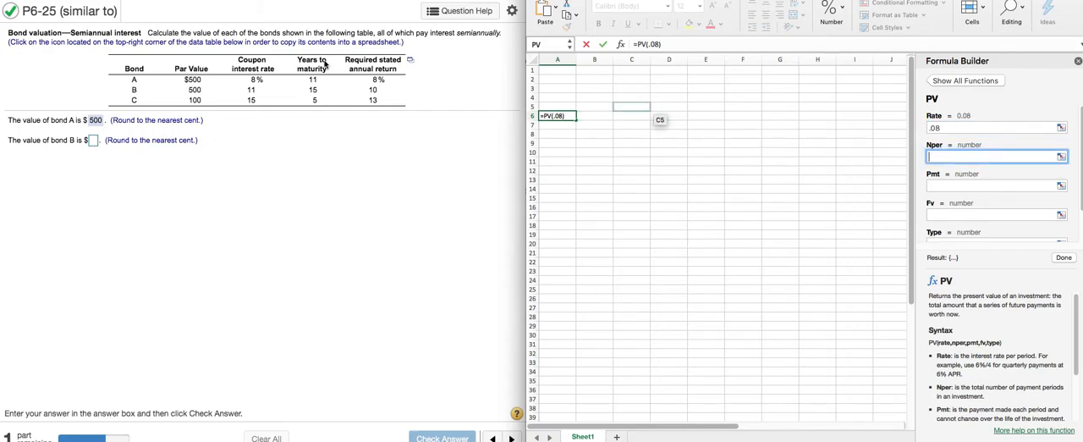
pyautogui.write('11')
# Set the PV function's Pmt to (500*.08) and Fv to 500
pyautogui.click(938, 184)
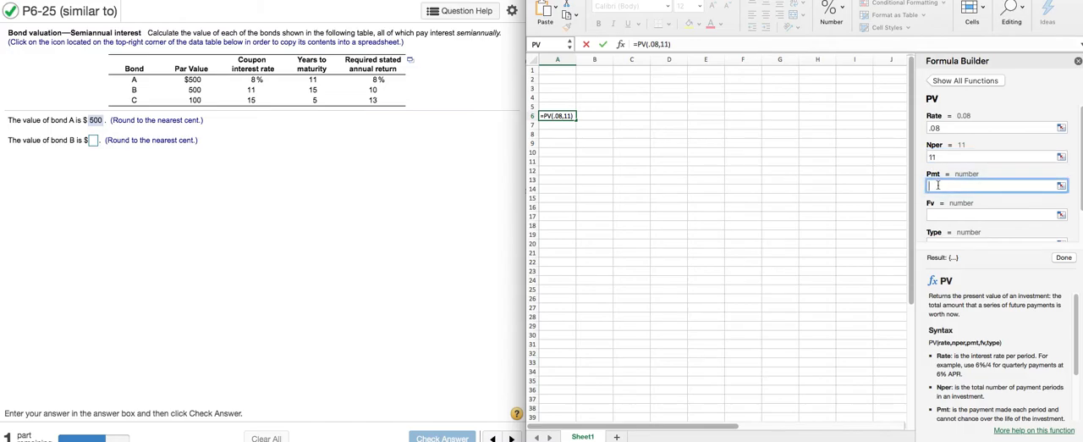
pyautogui.write('(50')
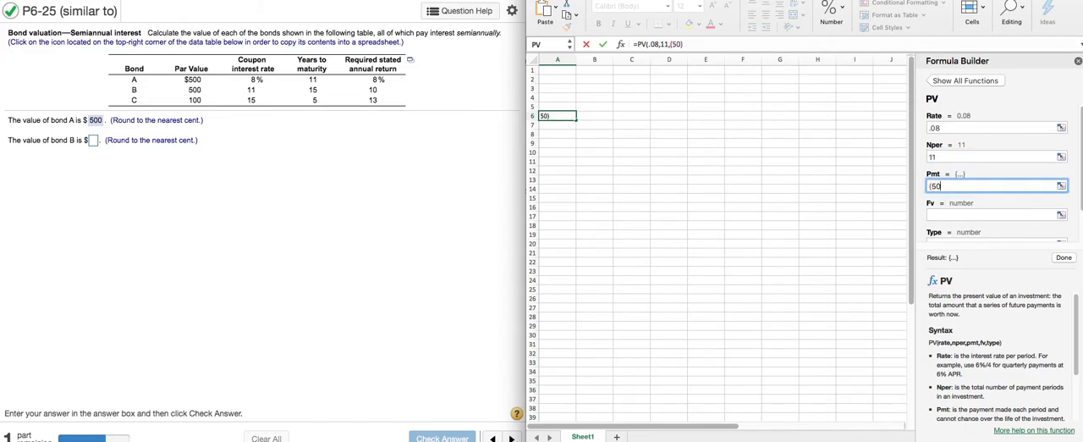
pyautogui.write('0*')
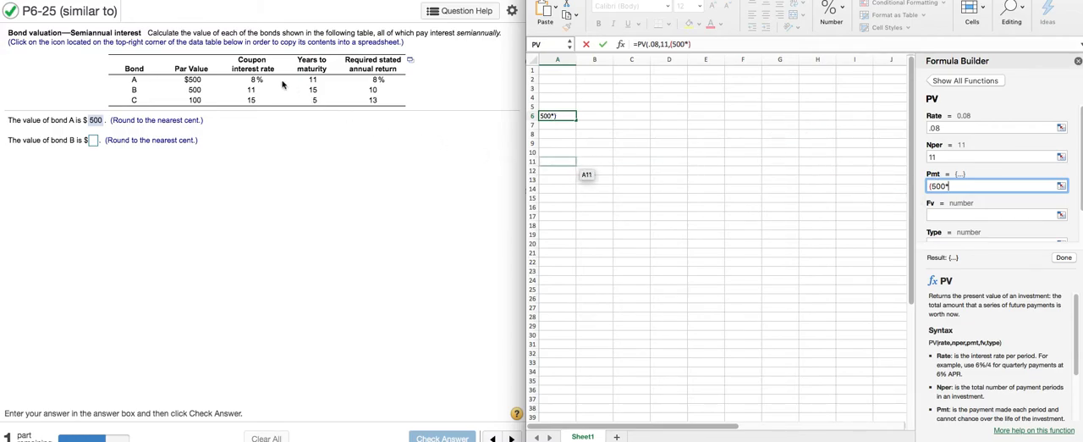
pyautogui.write('.0')
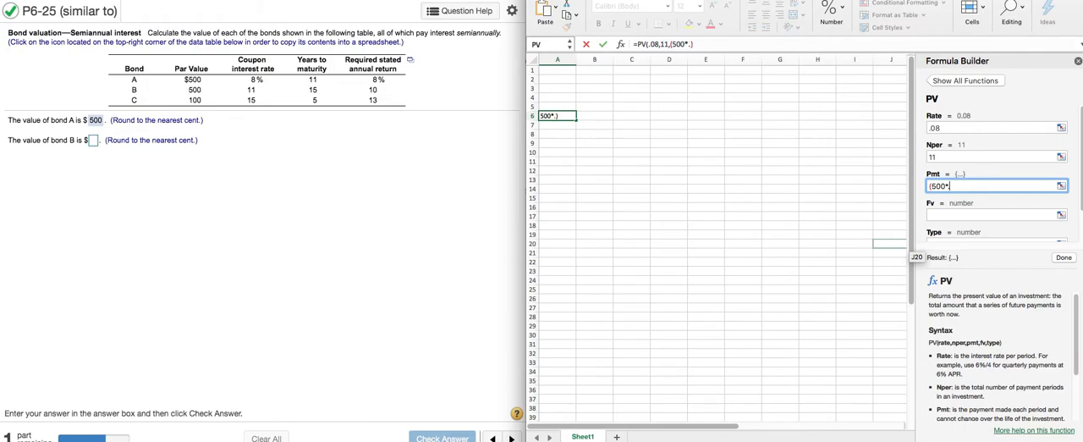
pyautogui.write('8)')
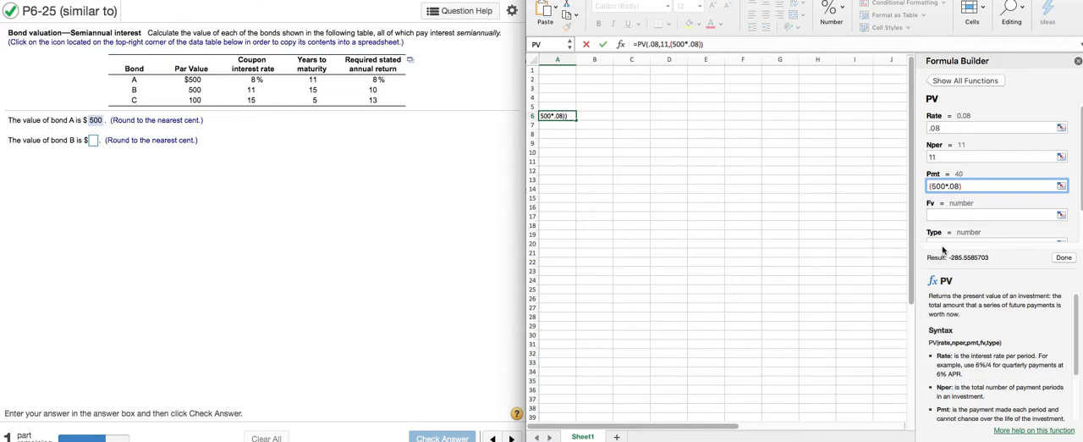
pyautogui.click(947, 215)
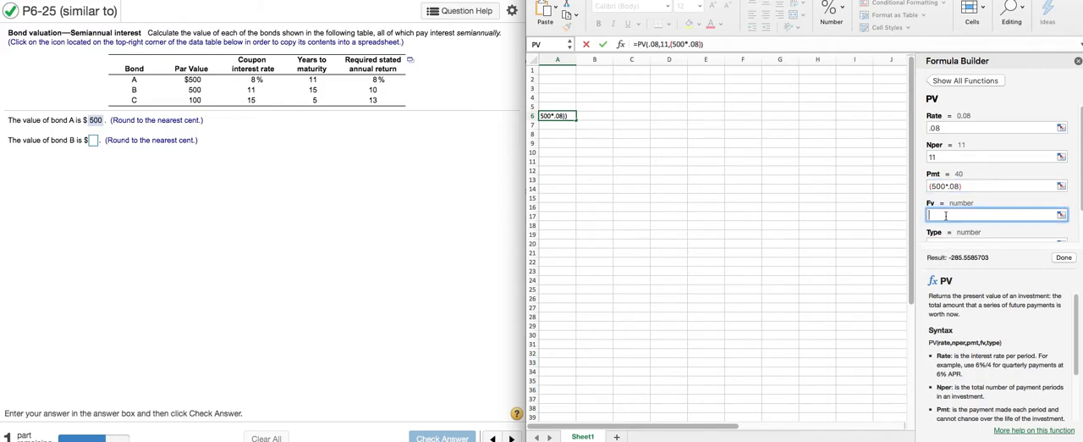
pyautogui.write('500')
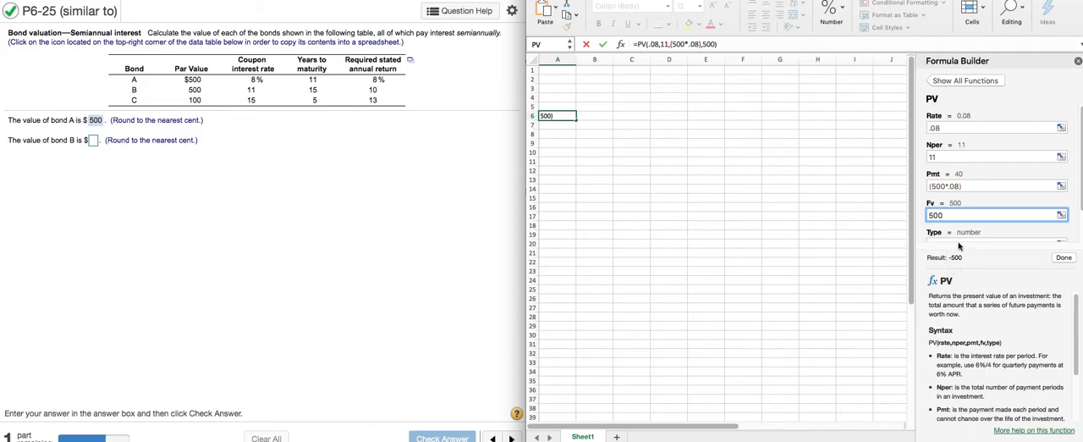
# Convert bond A's PV arguments to semiannual with Rate .08/2, Nper 11*2 and Pmt (500*.08)/2, and complete the formula
pyautogui.click(946, 128)
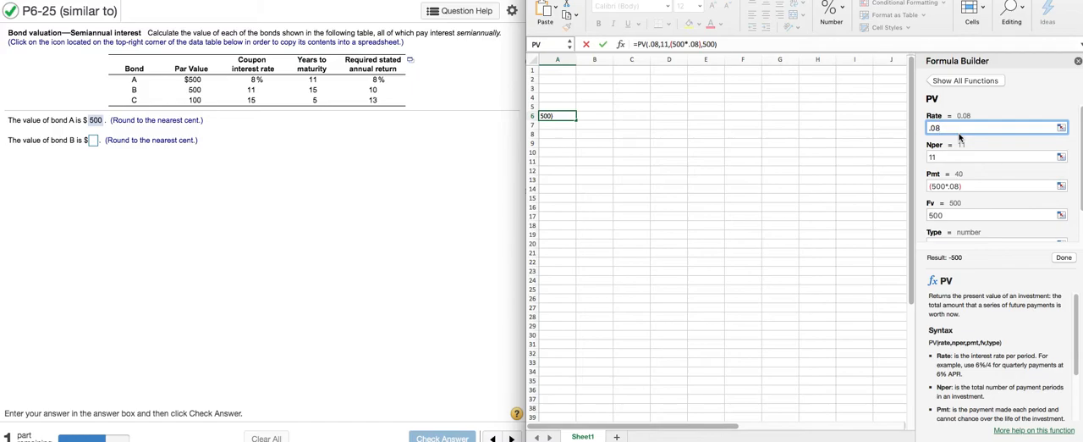
pyautogui.write('/')
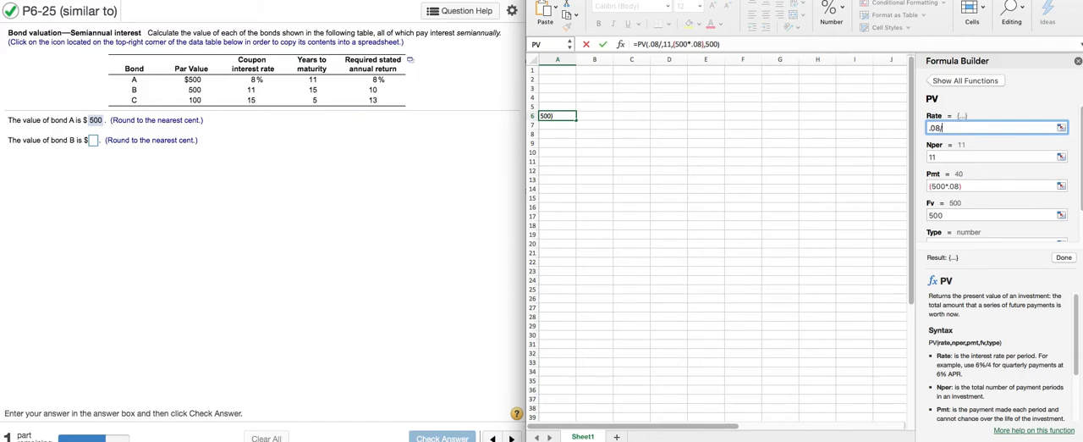
pyautogui.write('2')
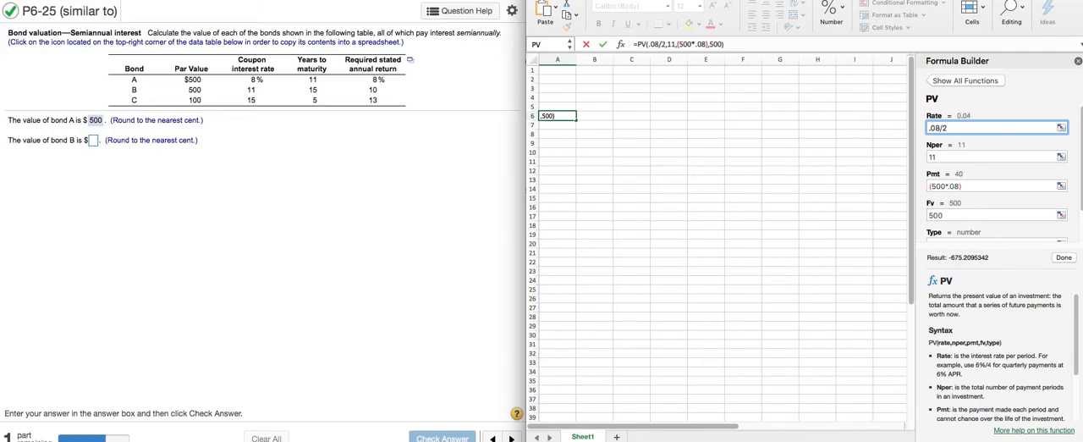
pyautogui.click(938, 158)
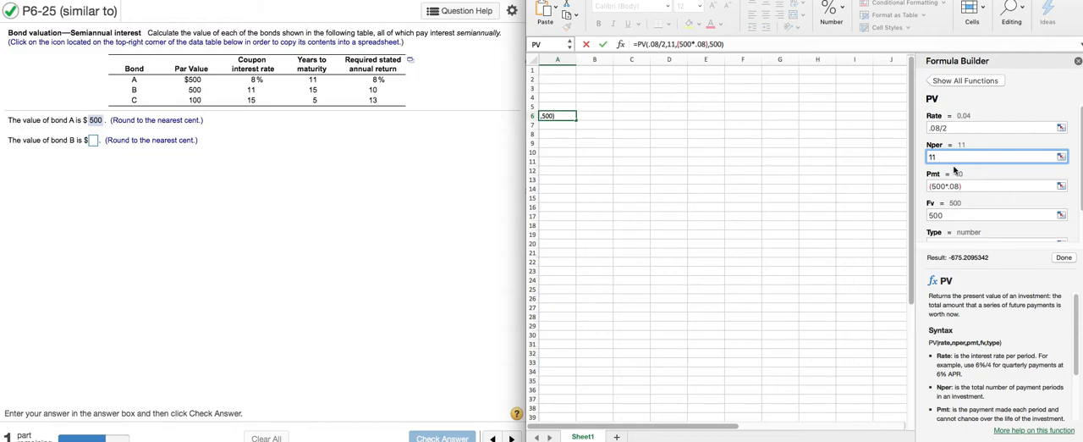
pyautogui.write('*')
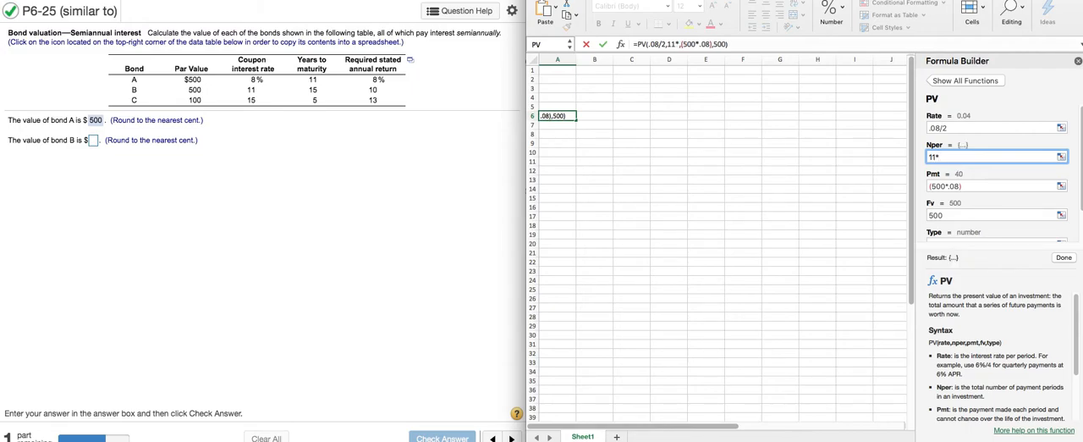
pyautogui.write('2')
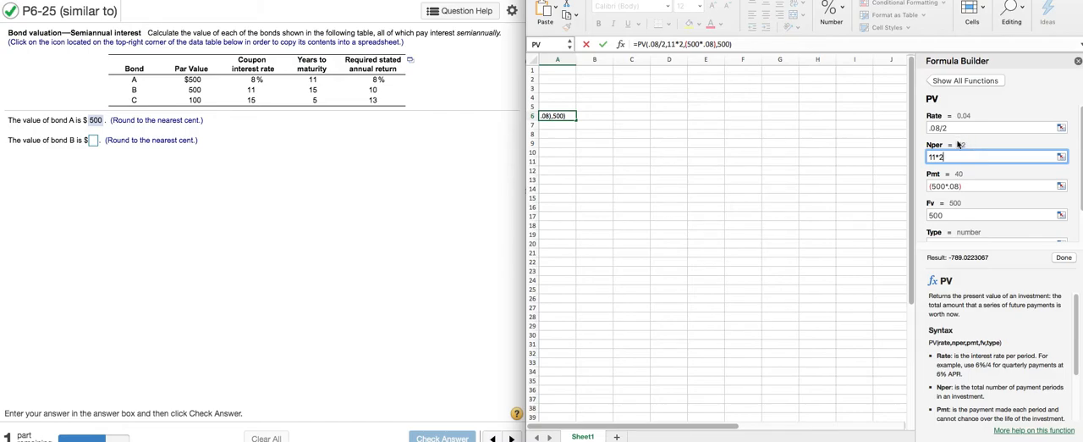
pyautogui.click(968, 186)
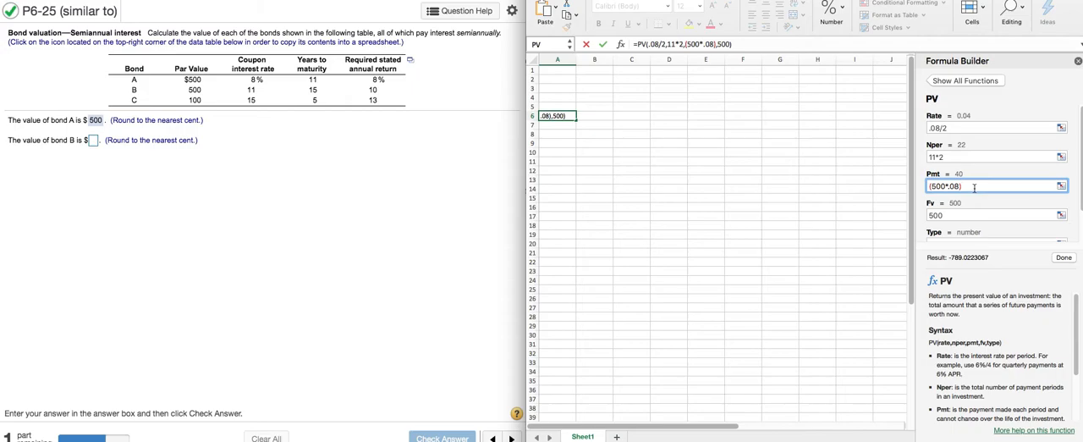
pyautogui.write('/')
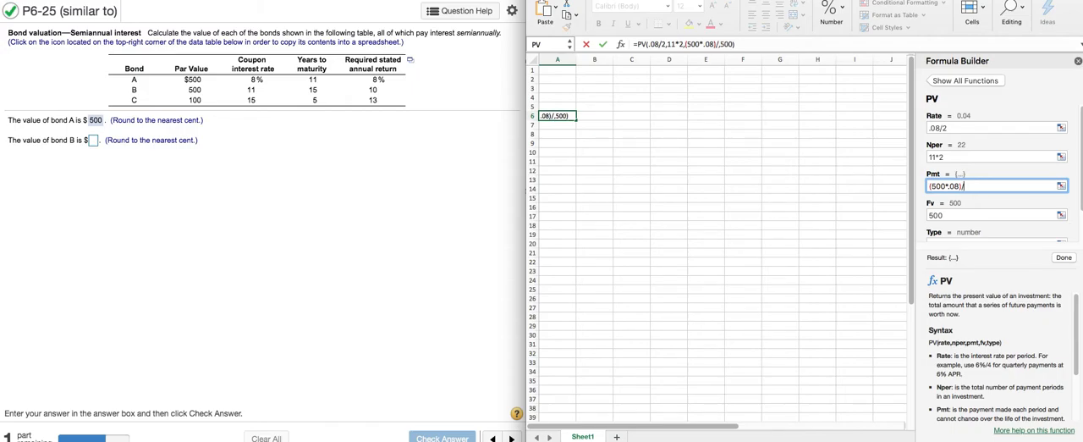
pyautogui.write('2')
pyautogui.click(1070, 258)
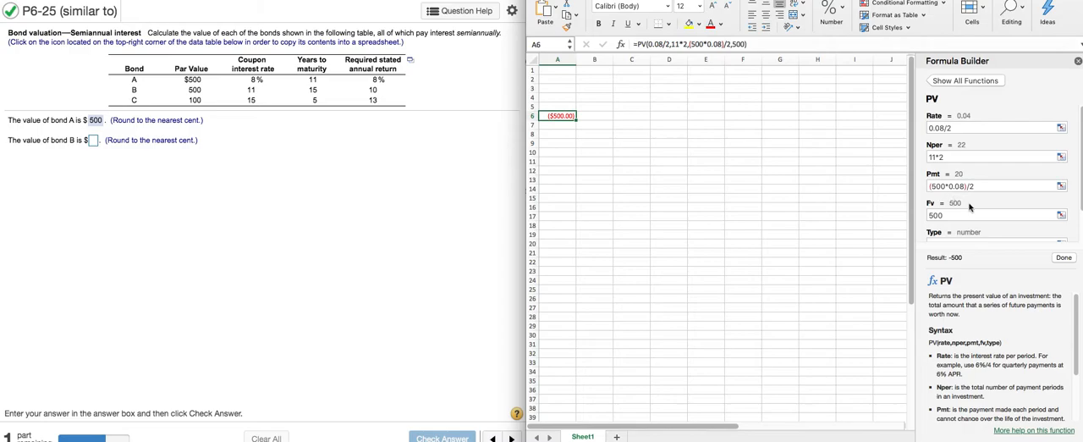
# Adapt the PV function to bond B by setting Pmt to (500*0.11)/2 and Nper to 15*2
pyautogui.click(942, 130)
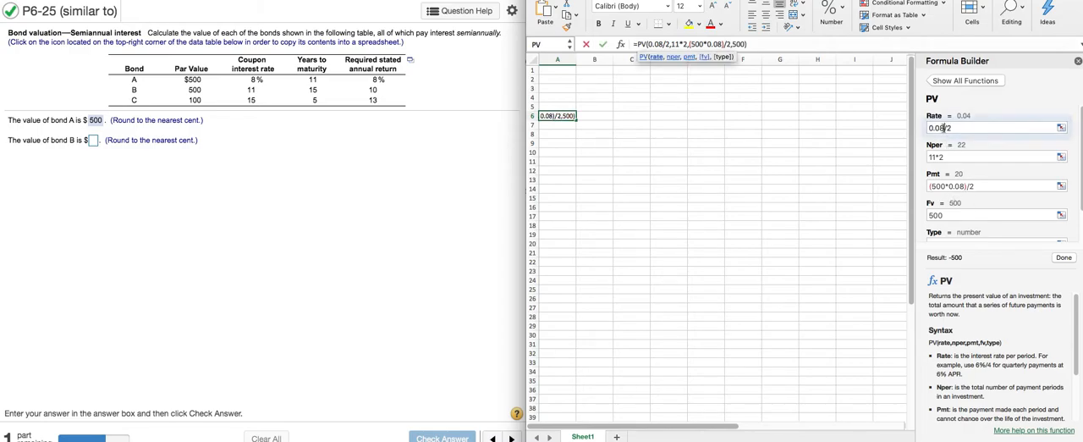
pyautogui.click(965, 187)
pyautogui.press('BackSpace')
pyautogui.press('BackSpace')
pyautogui.write('11')
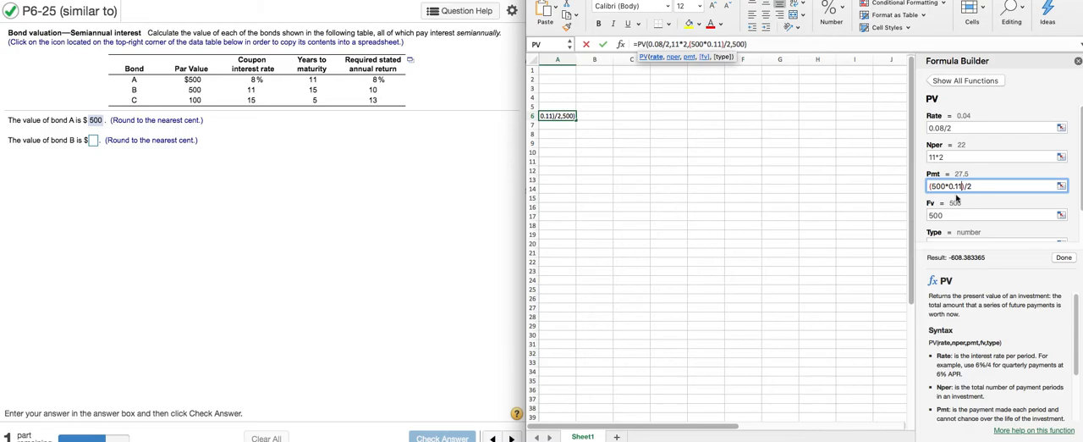
pyautogui.click(934, 158)
pyautogui.press('BackSpace')
pyautogui.write('5')
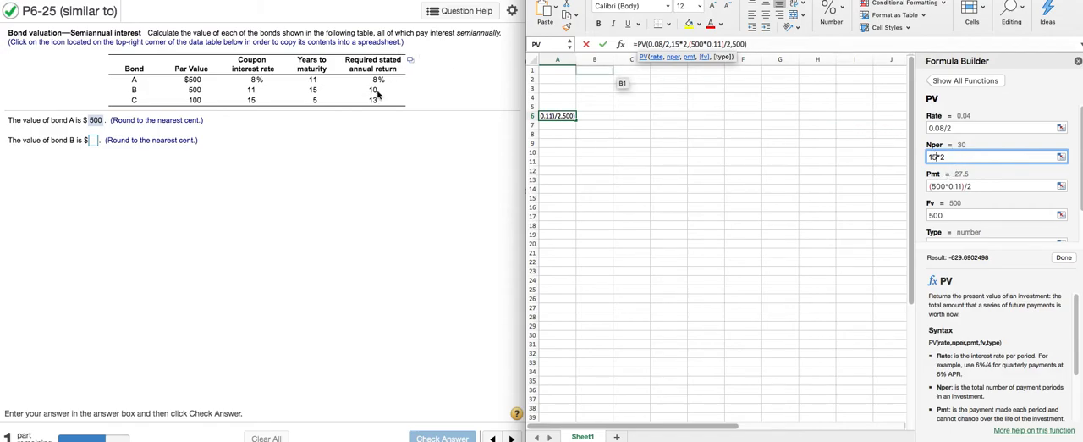
# Set the Rate argument to 0.10/2 for bond B and complete the formula
pyautogui.click(944, 128)
pyautogui.press('BackSpace')
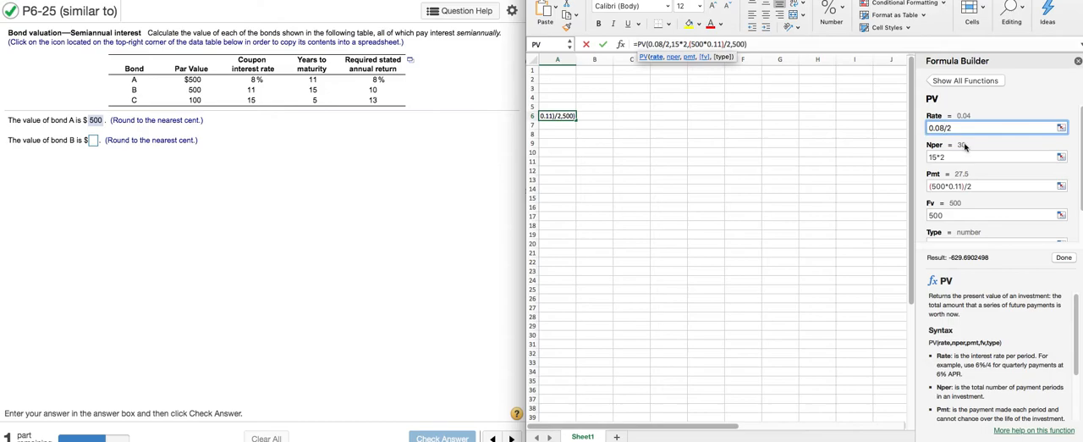
pyautogui.press('BackSpace')
pyautogui.write('10')
pyautogui.click(1064, 258)
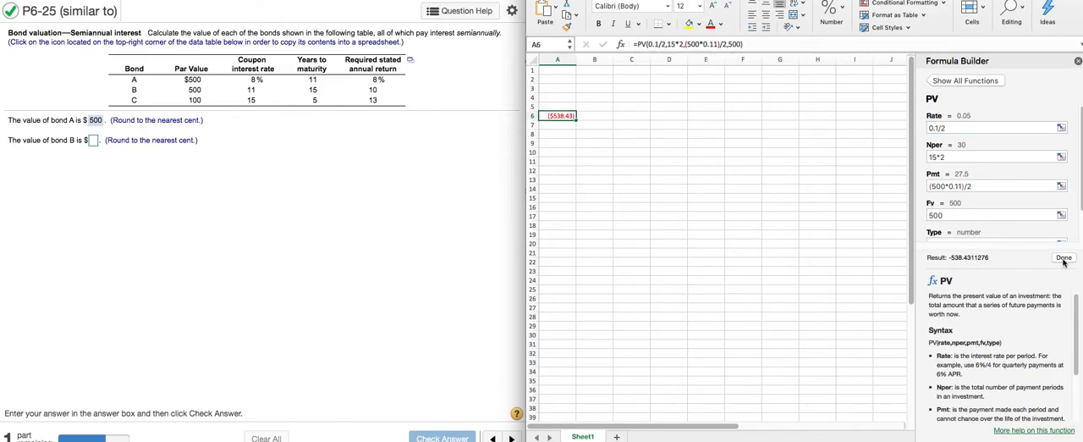
# In the homework question, answer 538.43 for the value of bond B, check the answer and dismiss the feedback
pyautogui.click(94, 141)
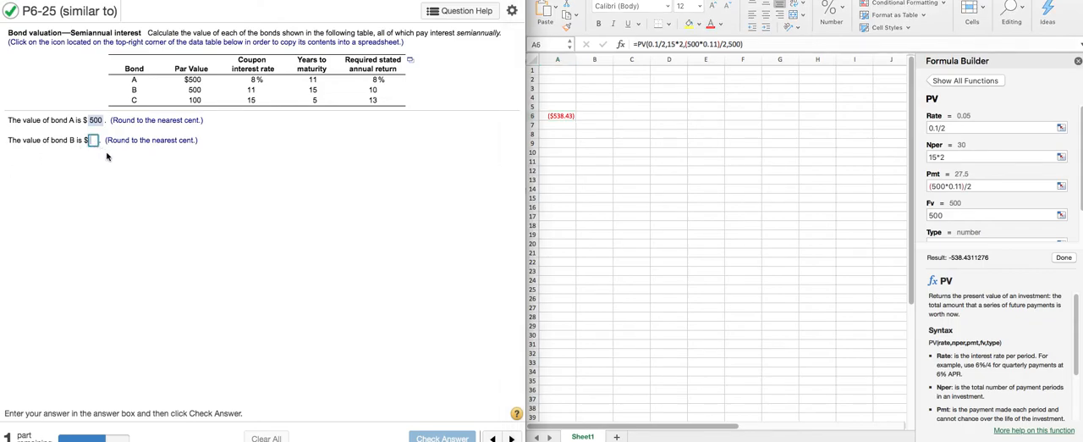
pyautogui.write('5')
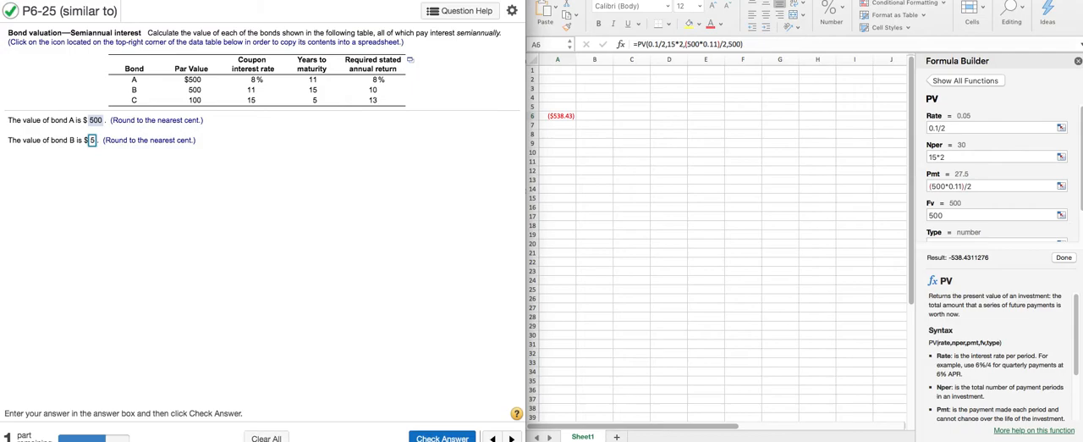
pyautogui.write('38.43')
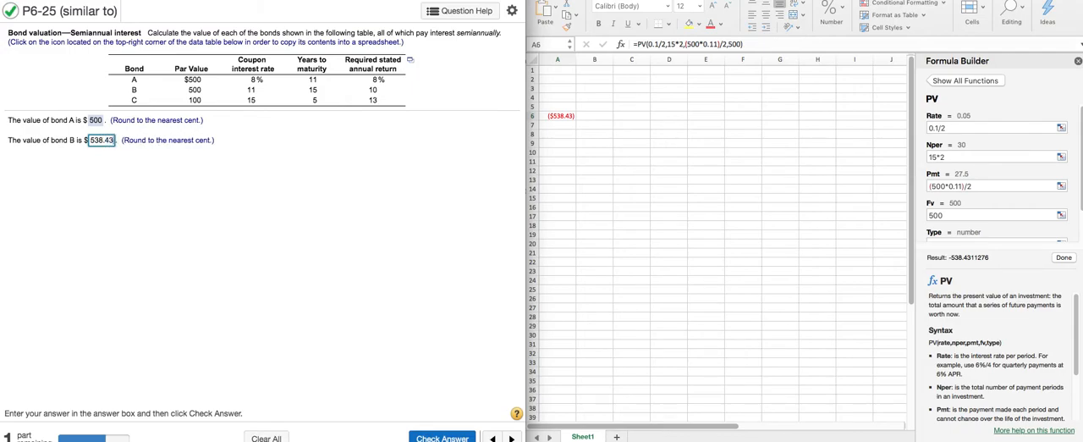
pyautogui.click(419, 439)
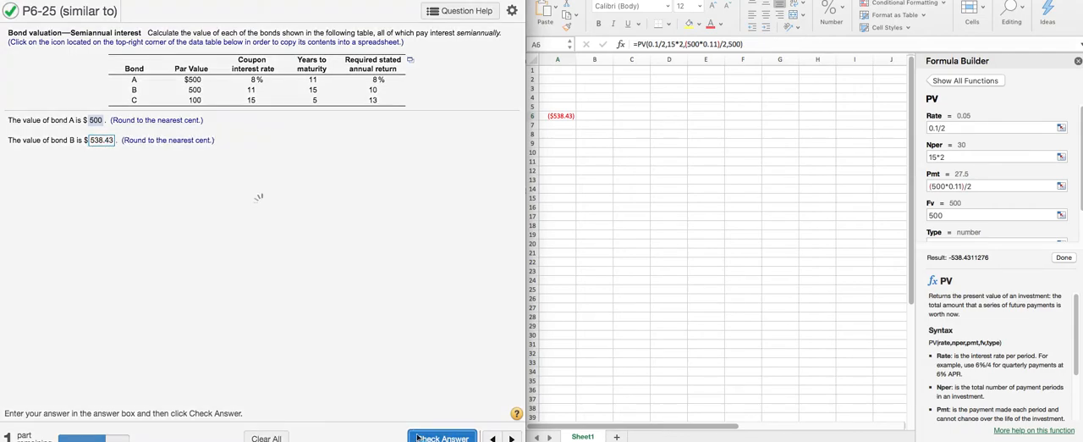
pyautogui.click(256, 244)
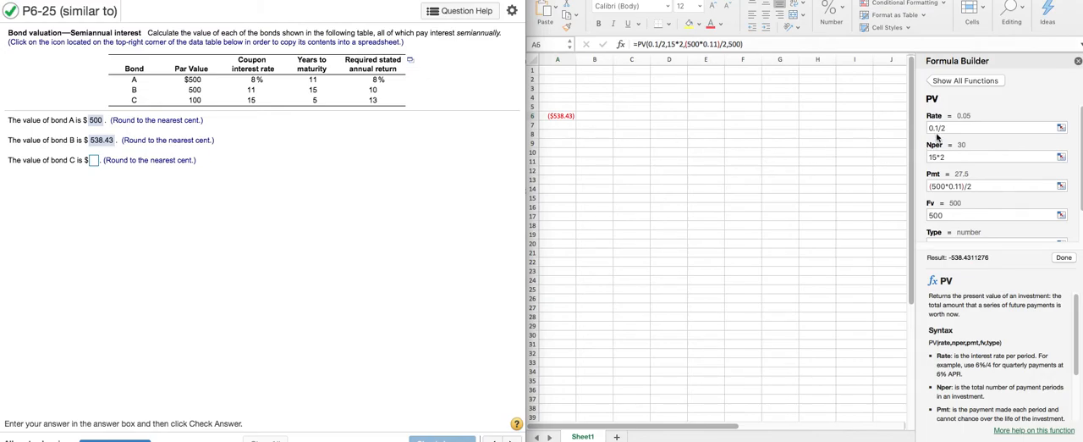
# Change the par value to 100 for bond C, making Pmt (100*0.11)/2 and Fv 100 in the spreadsheet's PV function
pyautogui.click(938, 186)
pyautogui.tripleClick(937, 186)
pyautogui.click(937, 186)
pyautogui.press('BackSpace')
pyautogui.write('1')
pyautogui.click(936, 216)
pyautogui.press('BackSpace')
pyautogui.write('1')
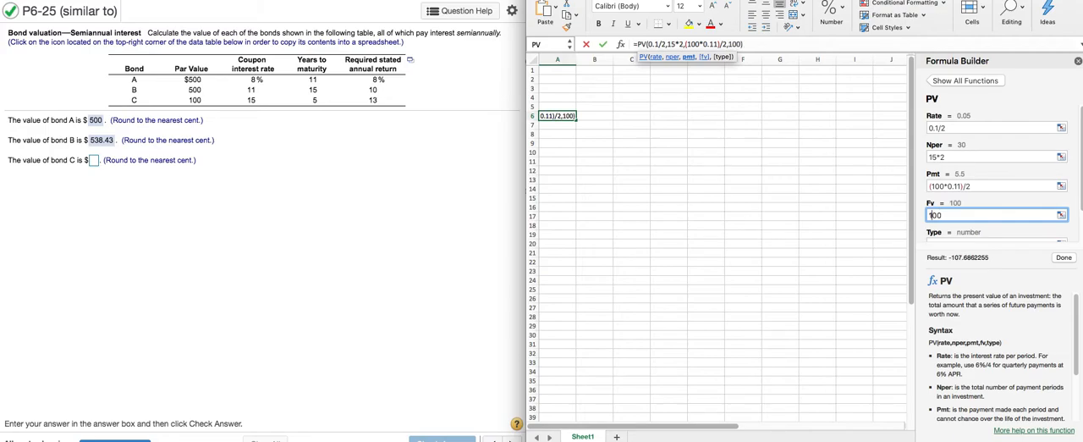
# Adapt the PV function to bond C by setting Pmt to (100*0.15)/2 and Nper to 5*2
pyautogui.click(961, 186)
pyautogui.press('BackSpace')
pyautogui.write('5')
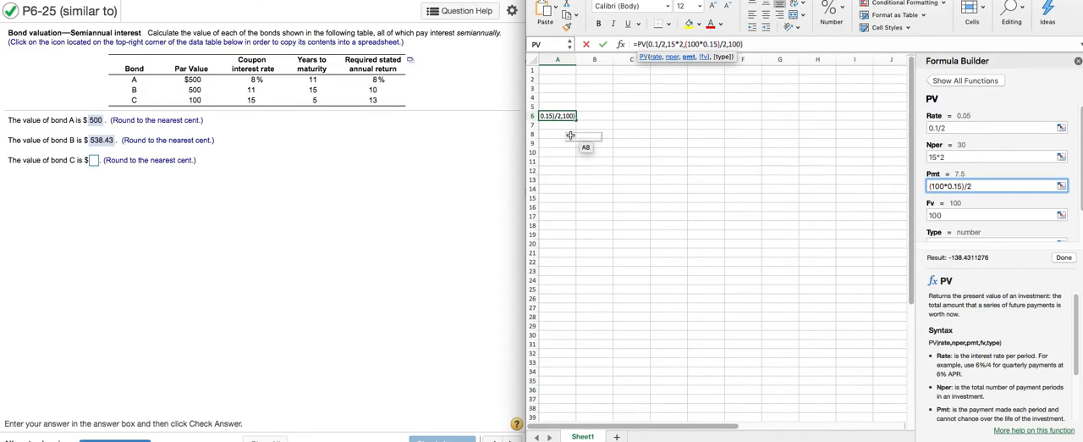
pyautogui.click(932, 158)
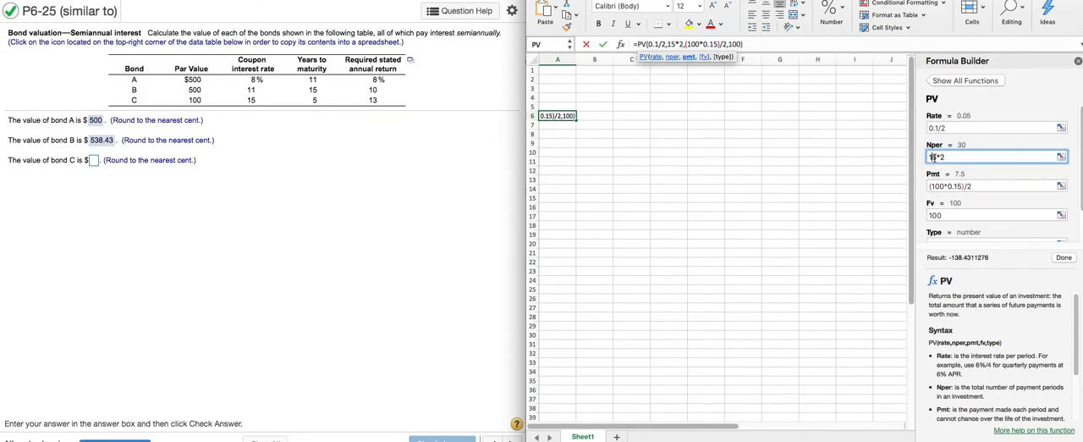
pyautogui.press('BackSpace')
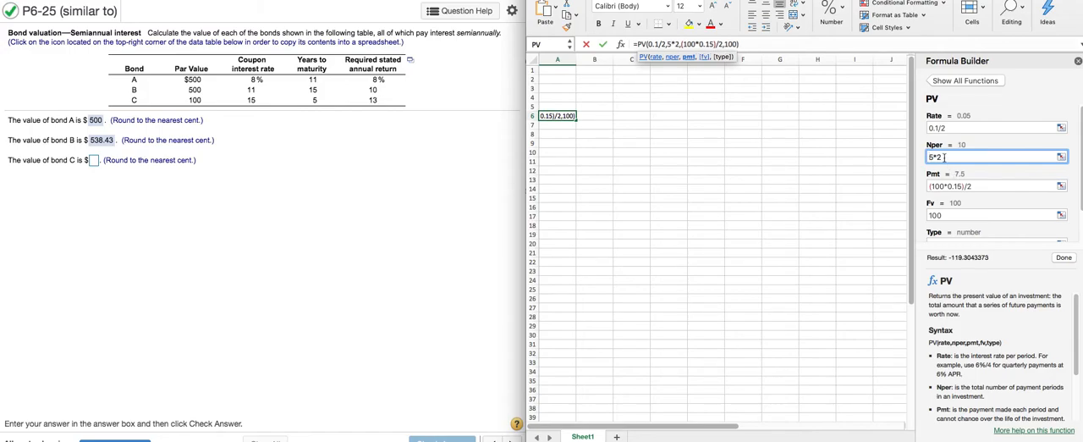
# Set the Rate argument to 0.13/2 for bond C and complete the formula
pyautogui.click(937, 128)
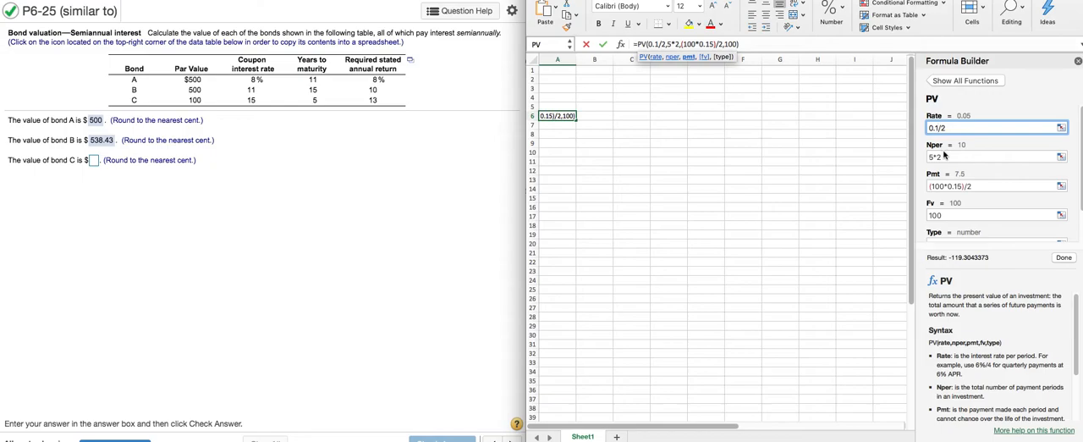
pyautogui.write('3')
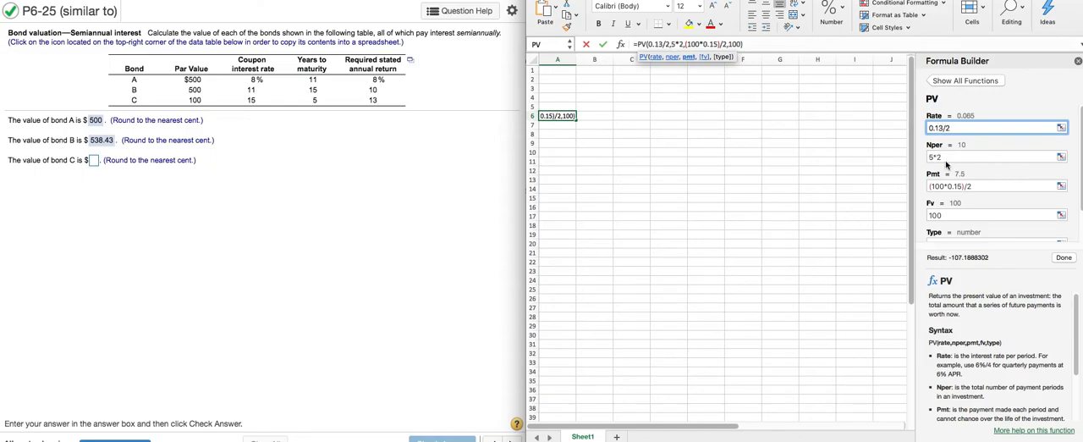
pyautogui.click(1063, 259)
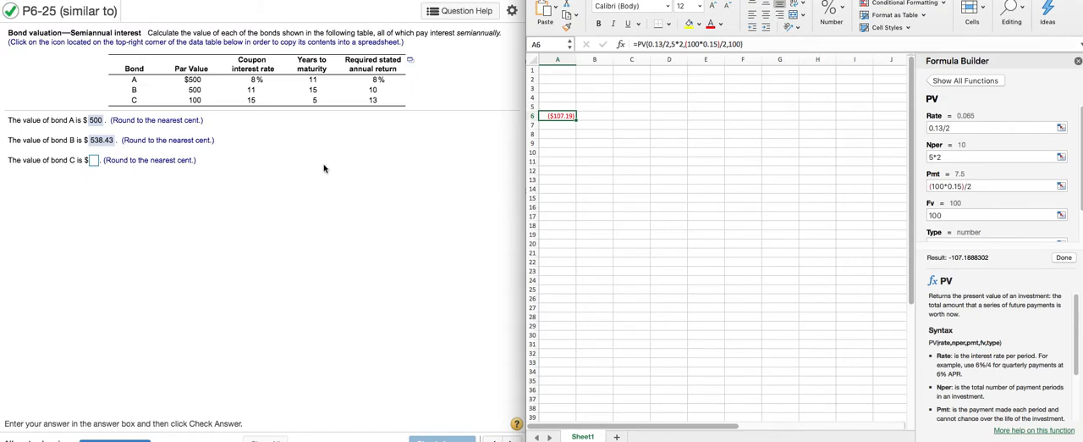
# In the homework question, answer 107.19 for the value of bond C, check the answer and dismiss the feedback
pyautogui.click(96, 163)
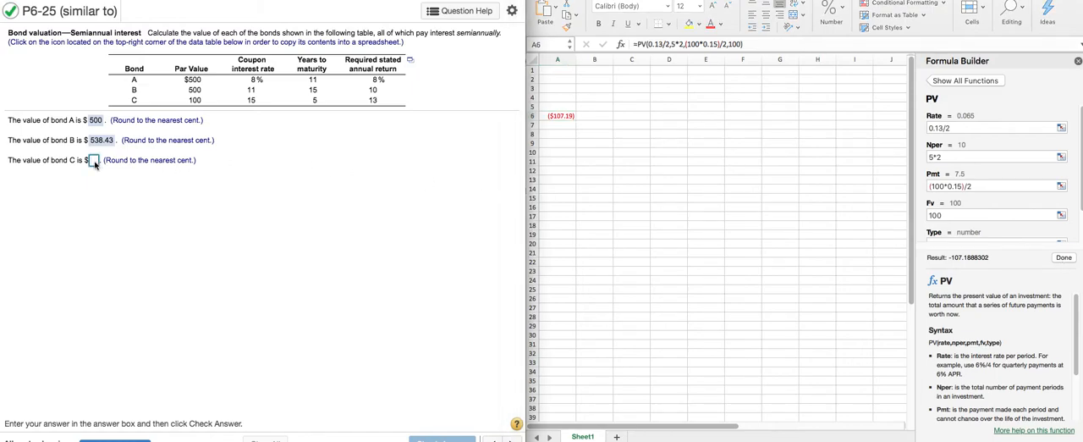
pyautogui.write('107.19')
pyautogui.click(430, 436)
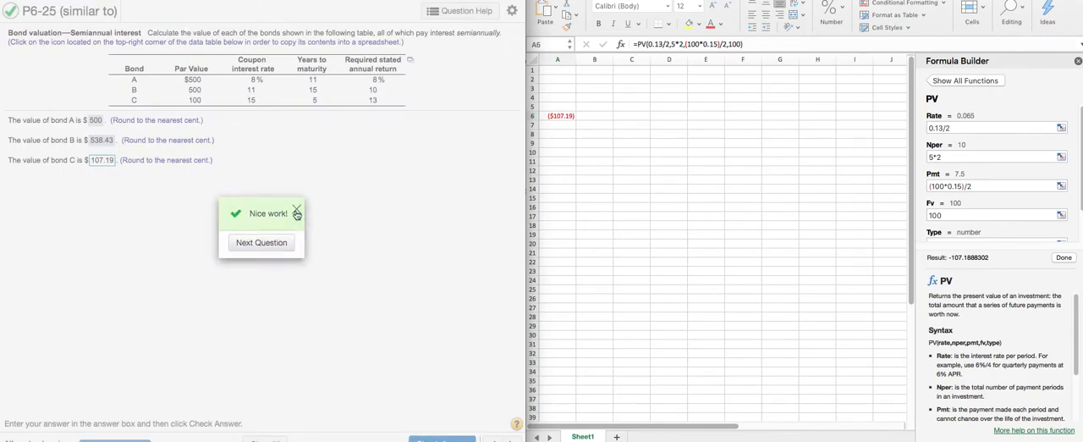
pyautogui.click(297, 209)
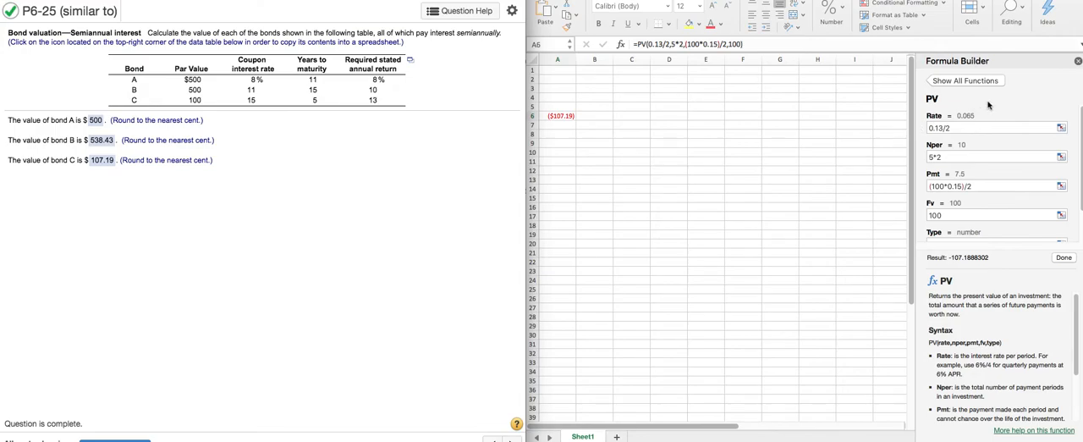
# Close the Formula Builder, clear the PV formula from A6 and label the bonds A, B and C in cells A4 to A6
pyautogui.click(1079, 62)
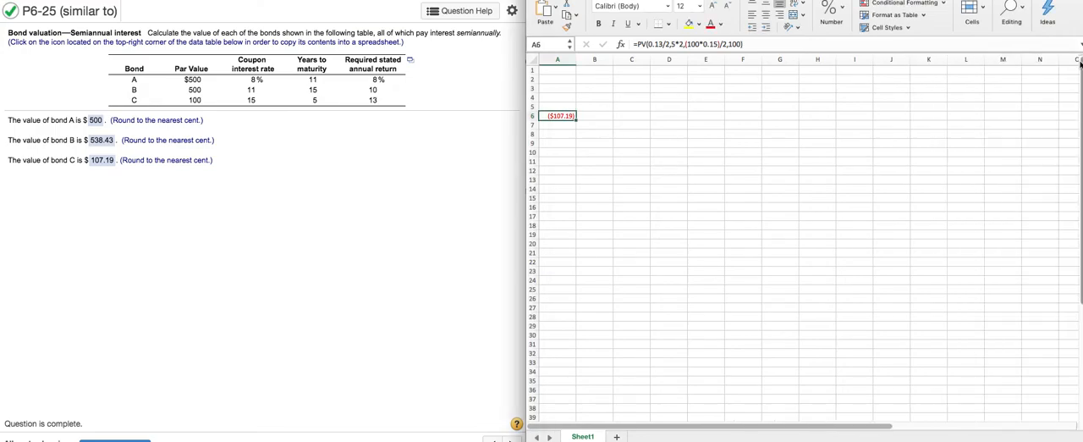
pyautogui.press('Delete')
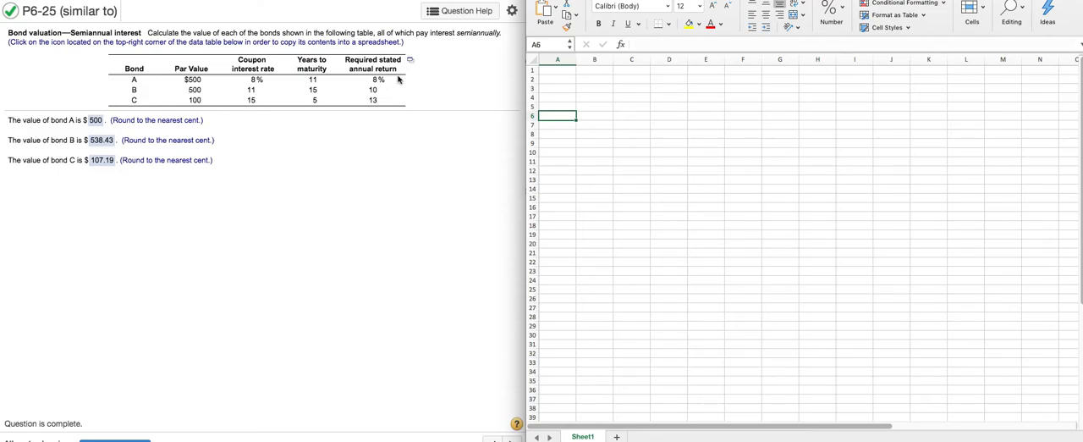
pyautogui.click(563, 98)
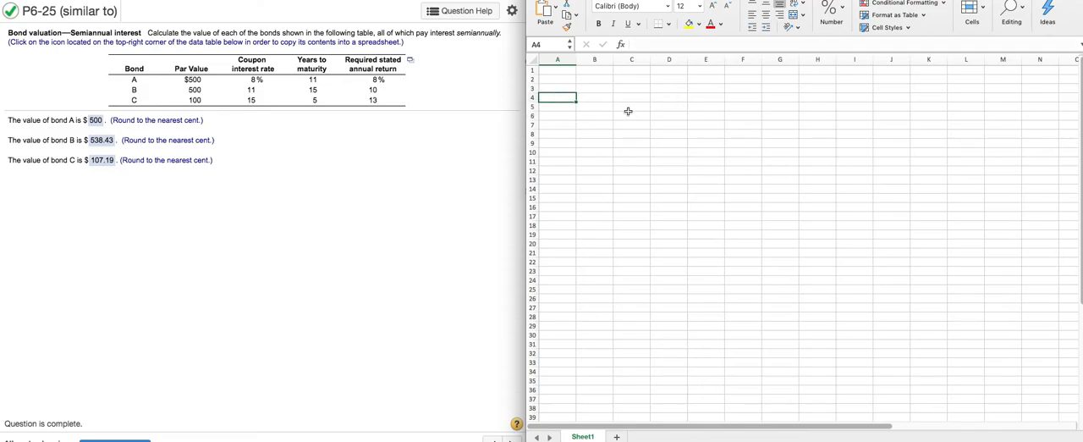
pyautogui.write('A')
pyautogui.press('Return')
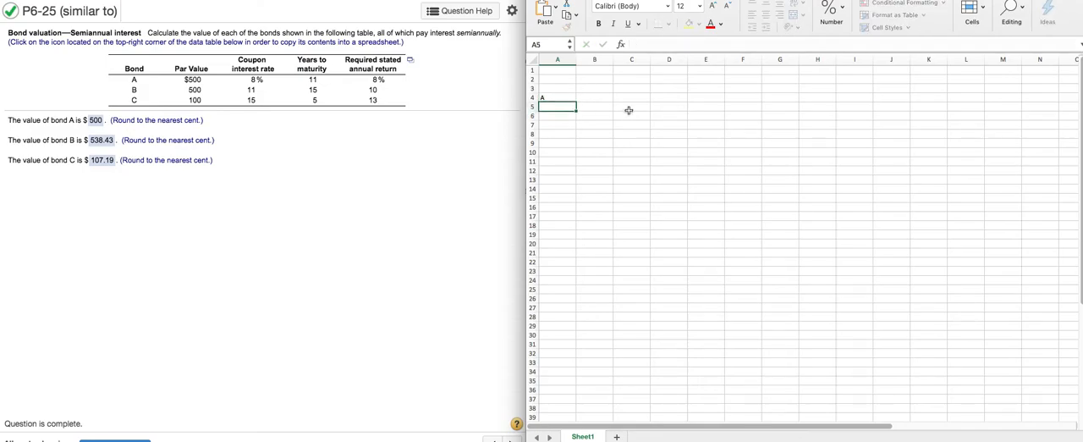
pyautogui.press('BackSpace')
pyautogui.write('B')
pyautogui.press('Return')
pyautogui.write('C')
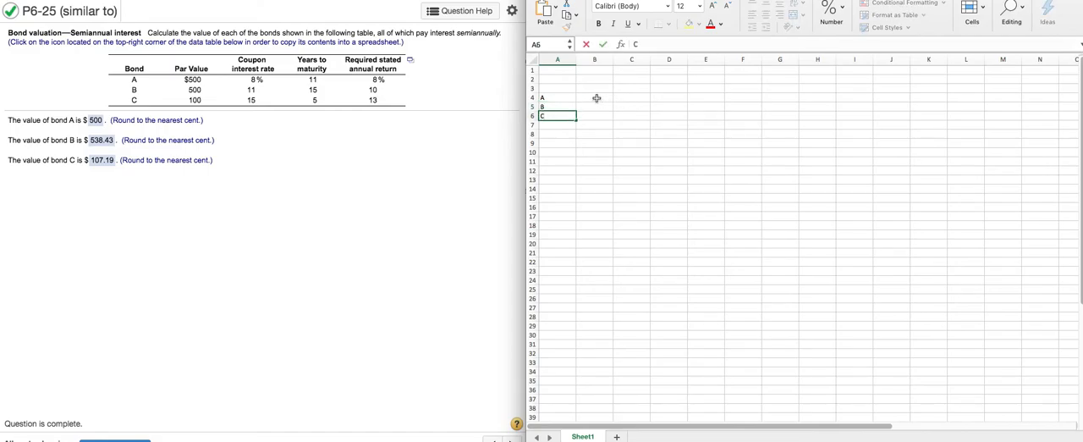
# Add a Par column with its heading in B3 and the values 500, 500 and 100 for bonds A, B and C
pyautogui.click(597, 98)
pyautogui.press('Up')
pyautogui.write('Par')
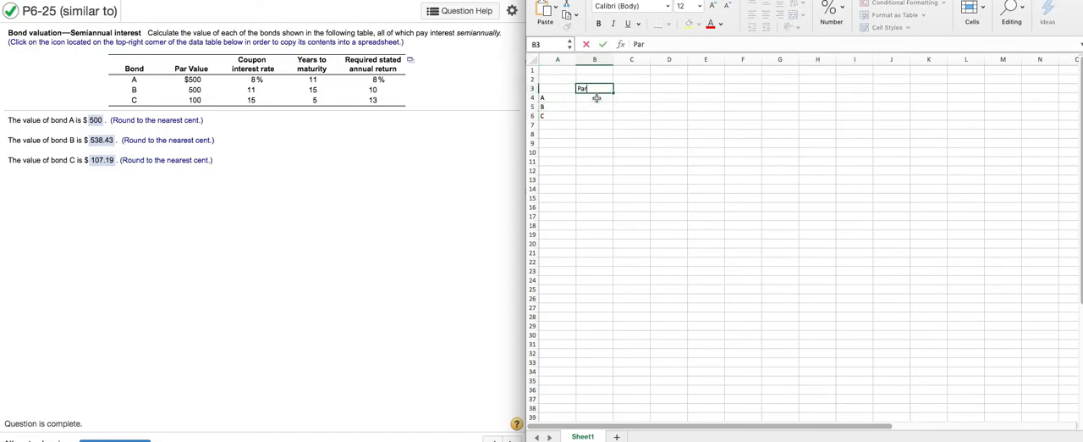
pyautogui.press('Return')
pyautogui.write('500')
pyautogui.press('Return')
pyautogui.write('500')
pyautogui.press('Return')
pyautogui.write('100')
pyautogui.press('Return')
# Add a Coupon column with its heading in C3 and the rates .08, .11 and .15 in C4 to C6
pyautogui.click(638, 89)
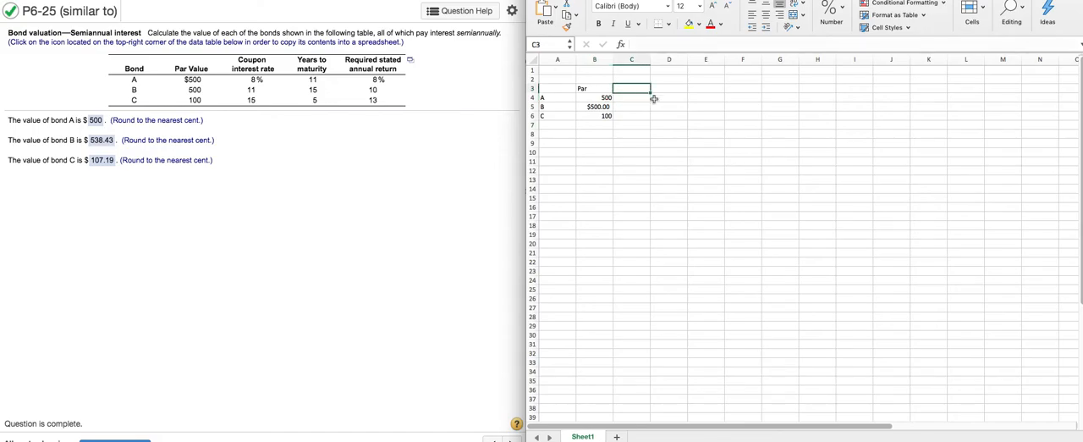
pyautogui.write('.08')
pyautogui.press('Return')
pyautogui.write('.11')
pyautogui.press('Return')
pyautogui.write('.15')
pyautogui.press('Return')
pyautogui.moveTo(639, 88); pyautogui.dragTo(641, 121)
pyautogui.click(642, 90)
pyautogui.write('Coupon')
# Add a Yrs column with its heading in D3 and the maturities 11, 15 and 5 in D4 to D6
pyautogui.press('Tab')
pyautogui.write('Yrs')
pyautogui.press('Return')
pyautogui.write('11')
pyautogui.press('BackSpace')
pyautogui.press('Escape')
pyautogui.click(677, 98)
pyautogui.write('11')
pyautogui.press('Return')
pyautogui.write('15')
pyautogui.press('Return')
pyautogui.write('5')
pyautogui.press('Return')
# Add a Required column with its heading in E3 and the returns .08, .1 and .13 in E4 to E6
pyautogui.click(708, 89)
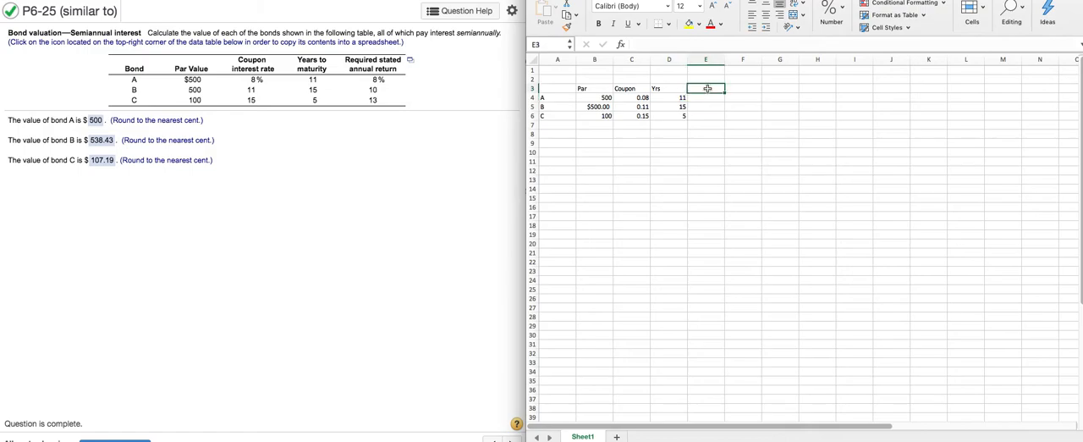
pyautogui.write('Req')
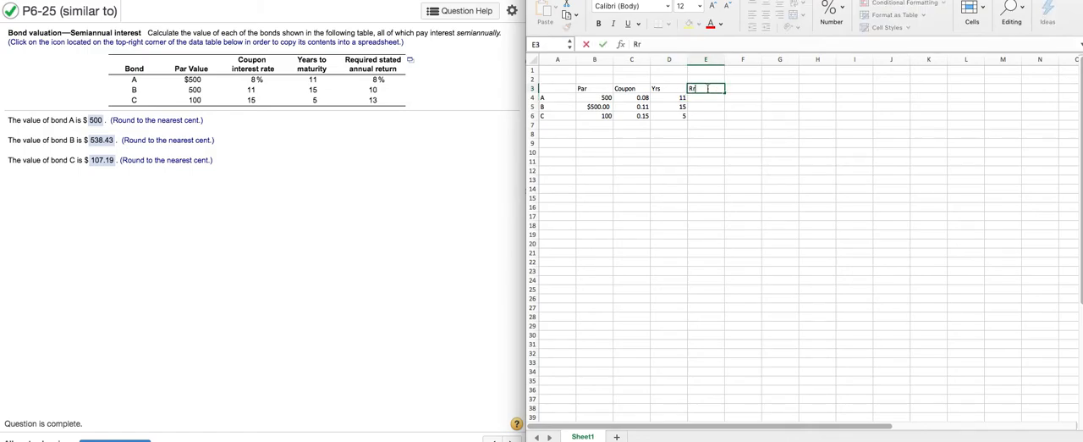
pyautogui.write('uired')
pyautogui.press('Return')
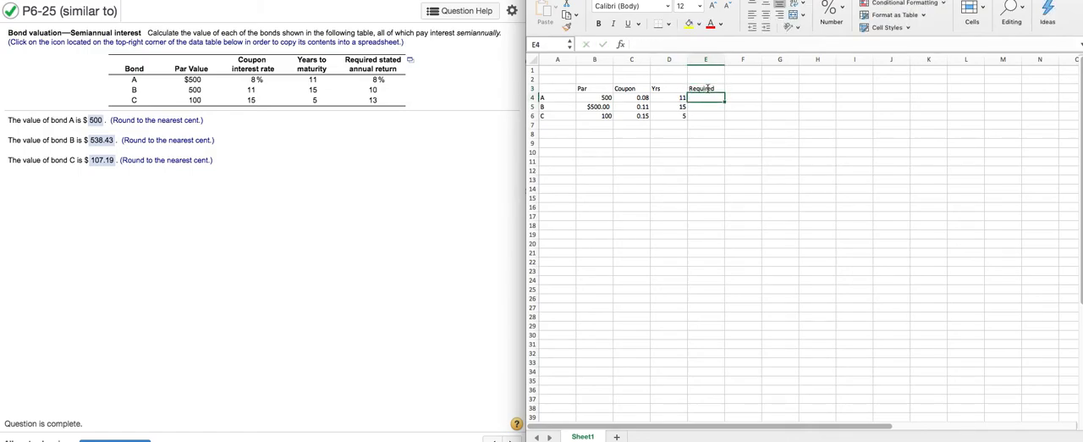
pyautogui.write('.08')
pyautogui.press('Return')
pyautogui.write('.1')
pyautogui.press('Return')
pyautogui.write('.13')
pyautogui.press('Return')
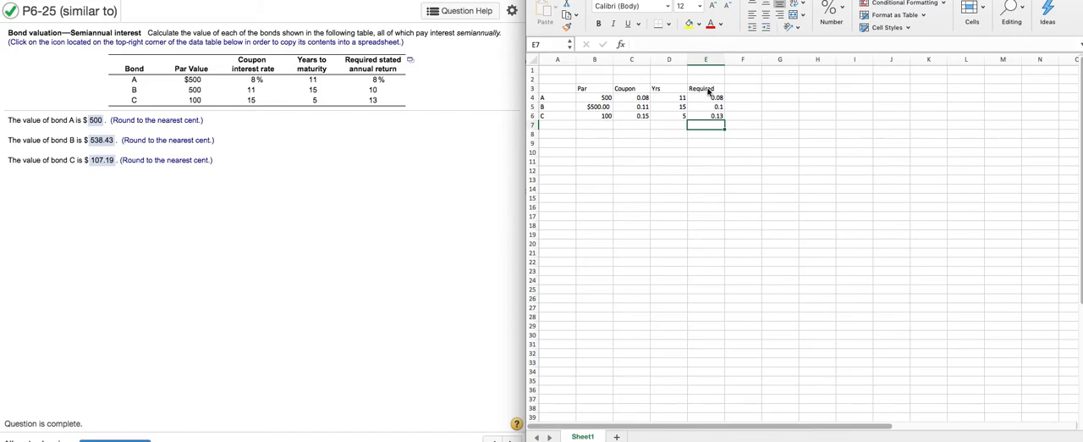
# Display bond B's required return in E5 with two decimal places
pyautogui.click(716, 107)
pyautogui.click(833, 15)
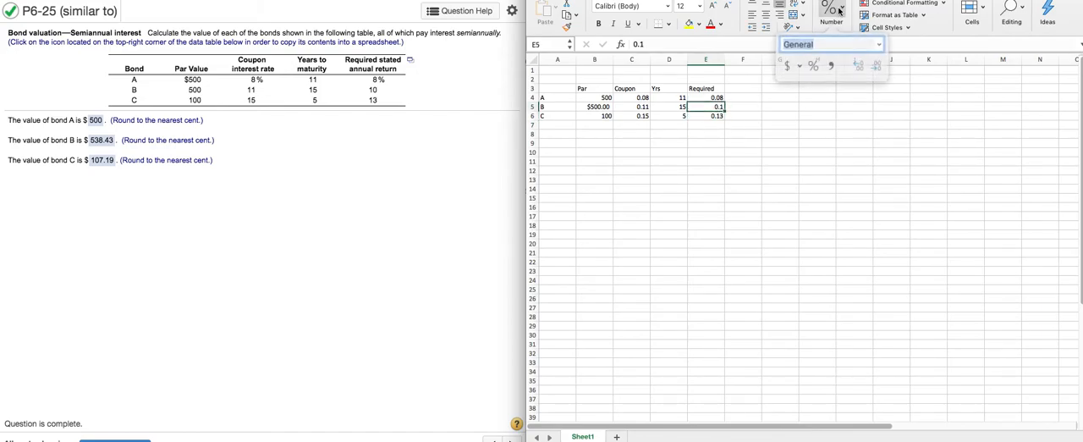
pyautogui.click(855, 62)
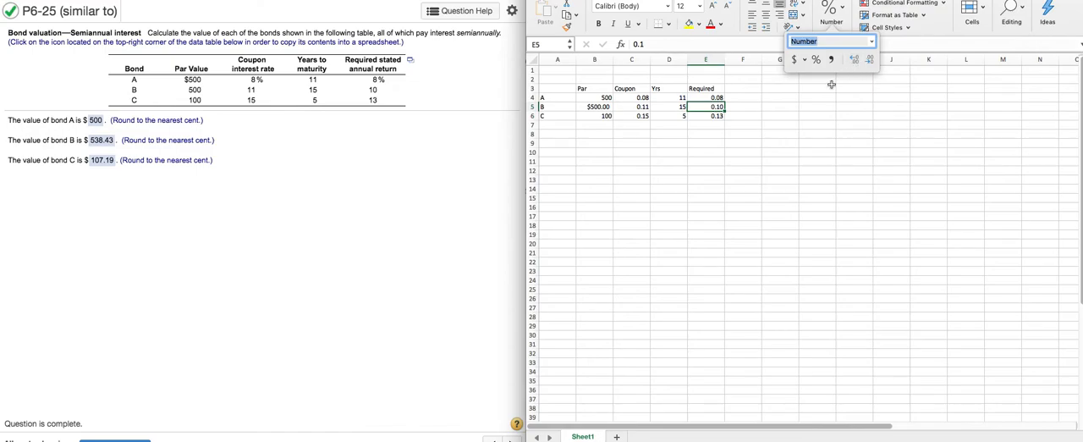
pyautogui.click(706, 162)
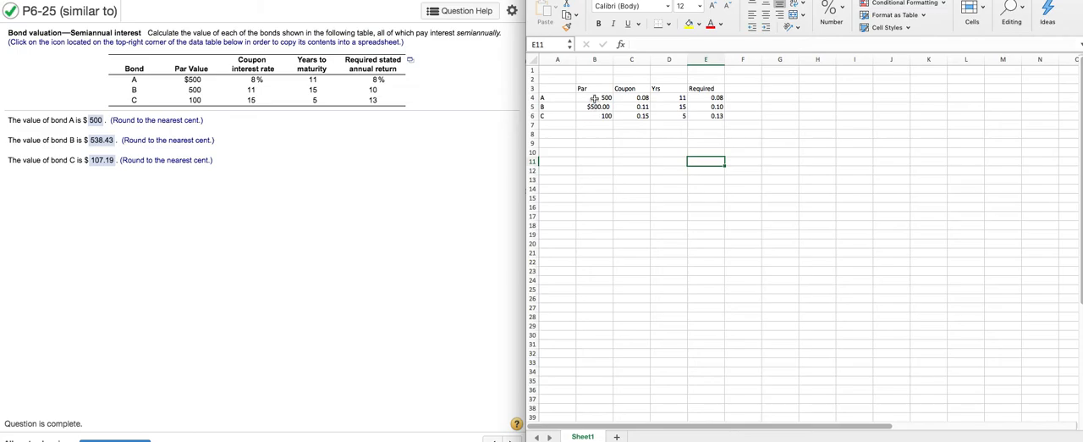
# Apply the Number format to the par values in B4 to B6
pyautogui.moveTo(595, 97); pyautogui.dragTo(595, 116)
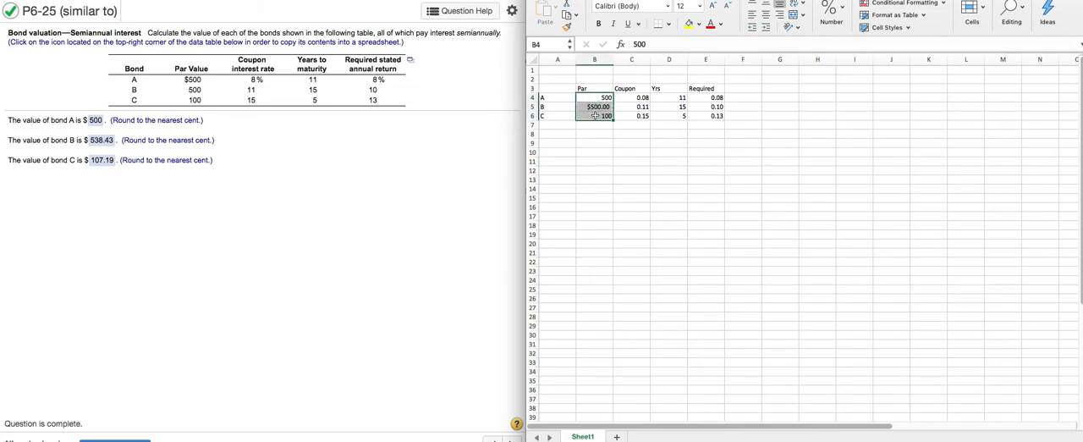
pyautogui.click(841, 14)
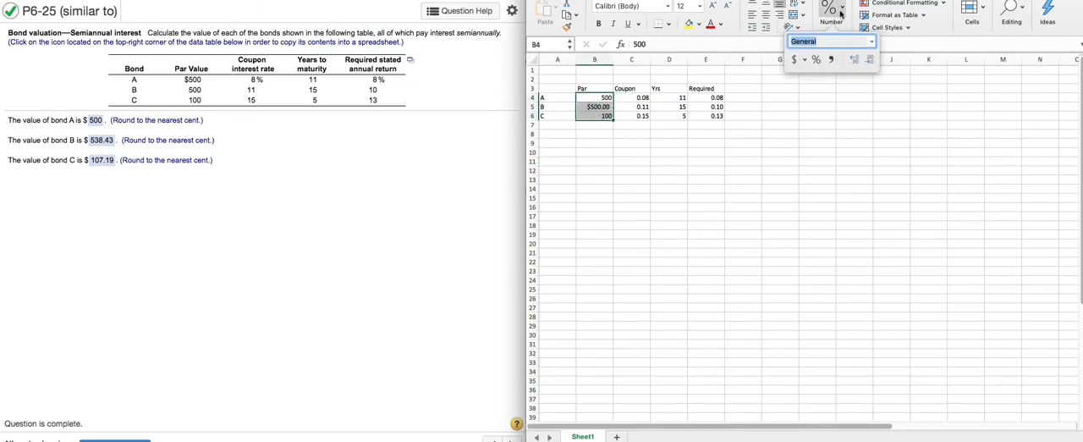
pyautogui.click(872, 41)
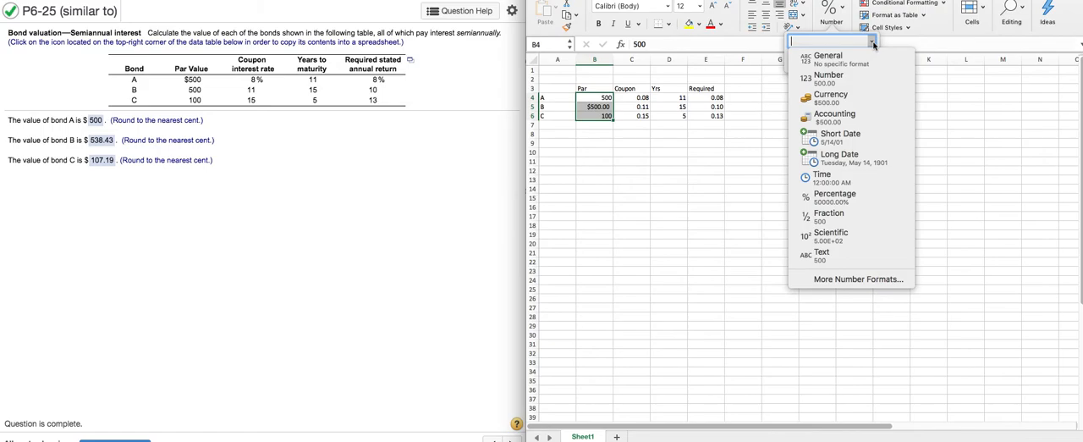
pyautogui.click(829, 75)
pyautogui.click(683, 164)
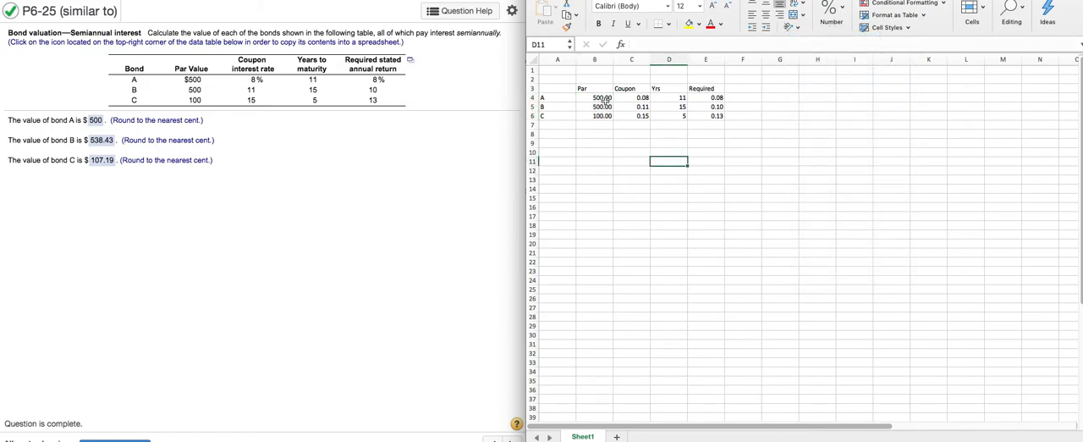
# Reduce the par values in B4 to B6 to zero decimal places
pyautogui.moveTo(603, 99); pyautogui.dragTo(608, 117)
pyautogui.click(831, 13)
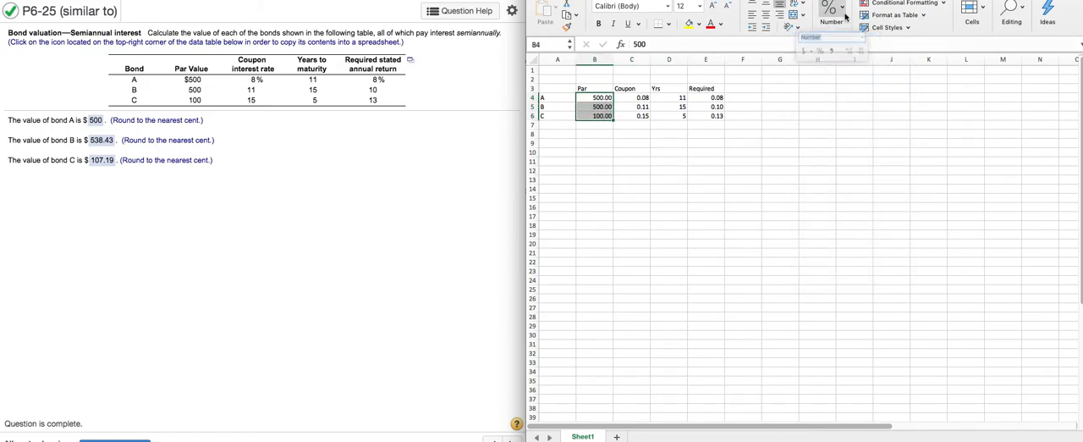
pyautogui.click(869, 59)
pyautogui.click(869, 59)
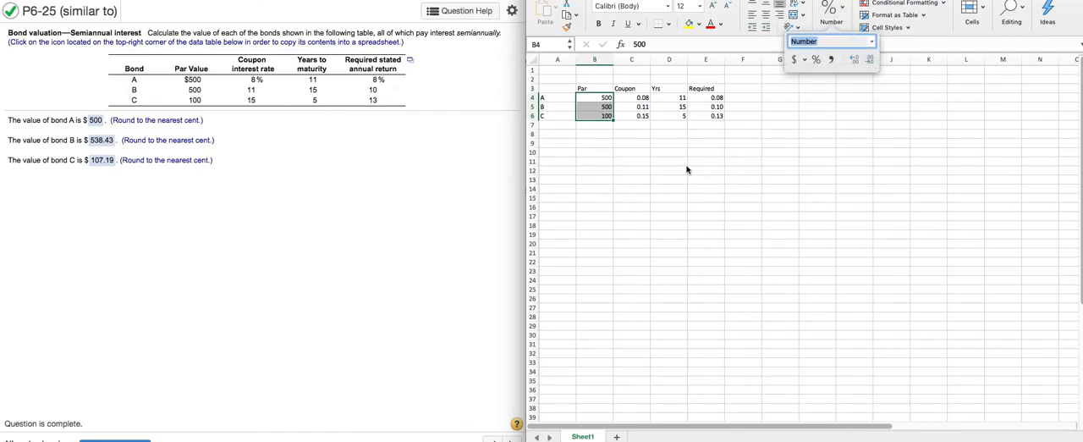
pyautogui.click(672, 142)
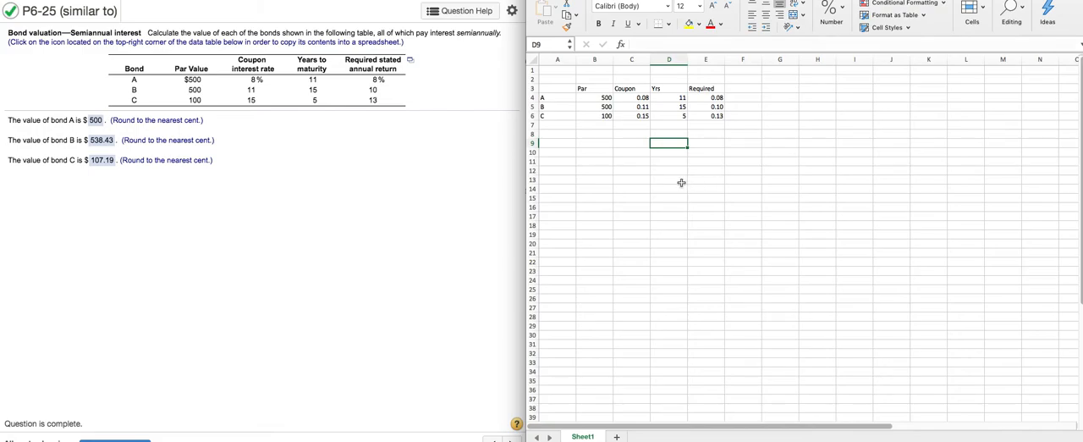
# Insert the PV function in F4 for bond A and set its Rate argument to E4/2
pyautogui.click(749, 100)
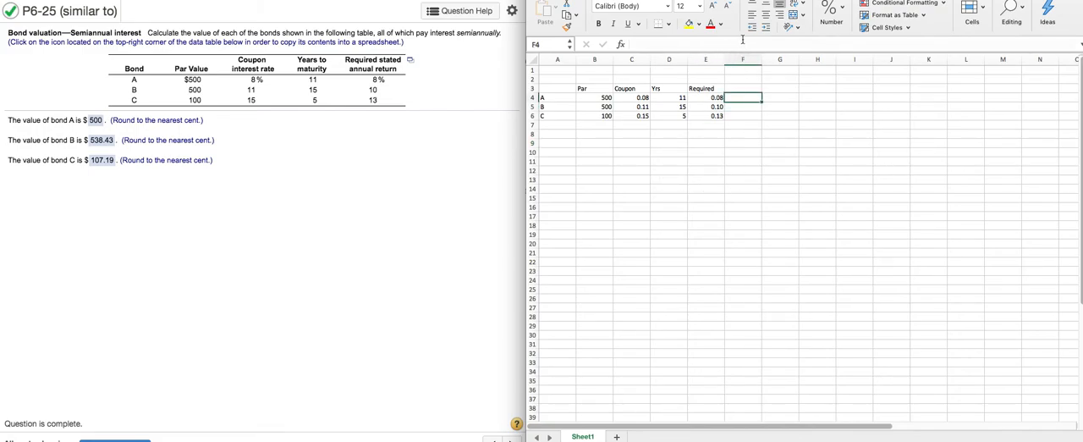
pyautogui.click(620, 44)
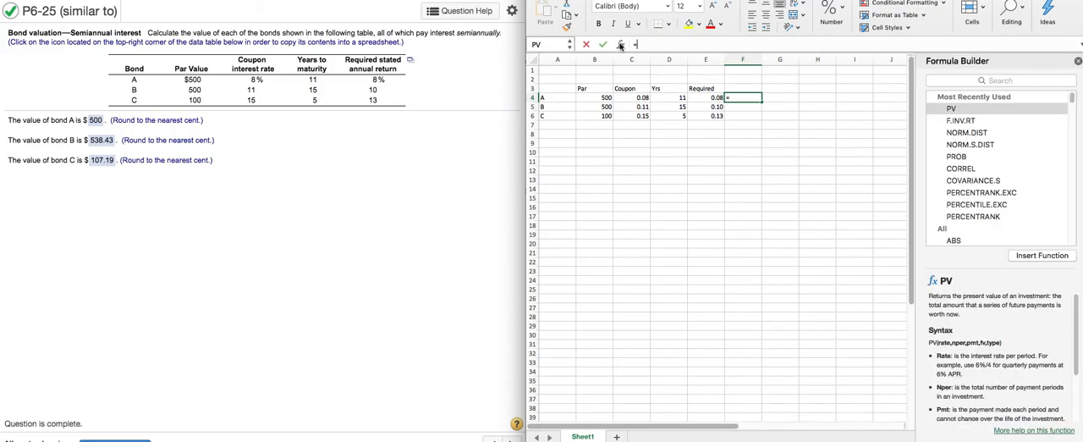
pyautogui.doubleClick(953, 109)
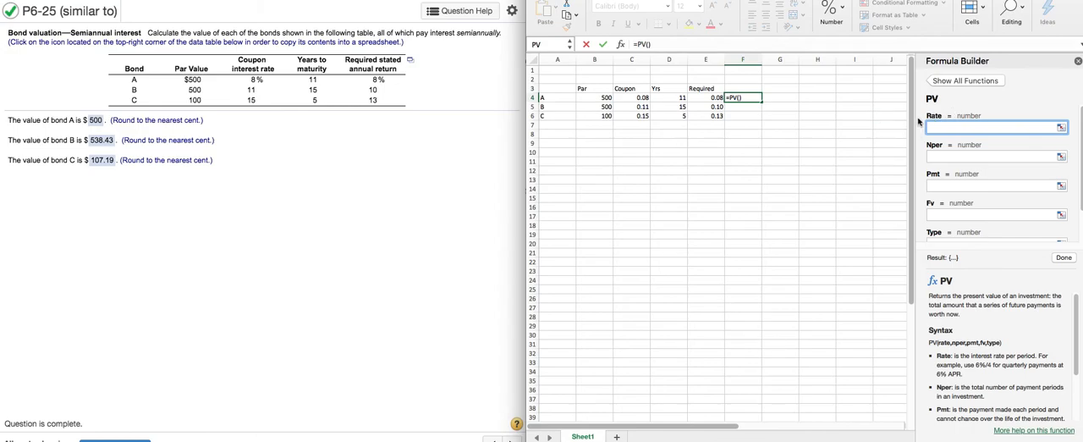
pyautogui.click(715, 98)
pyautogui.write('/2')
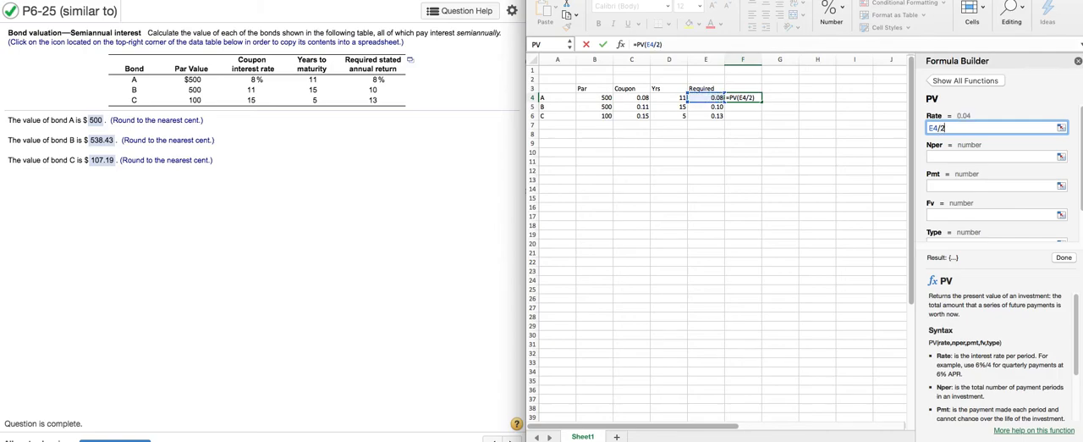
# Set the Nper argument of bond A's PV function to D4*2
pyautogui.press('Tab')
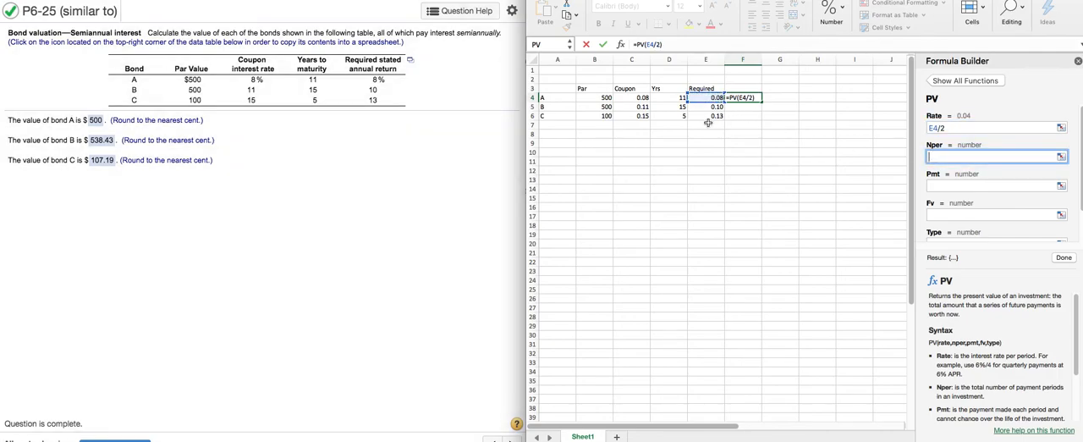
pyautogui.click(677, 97)
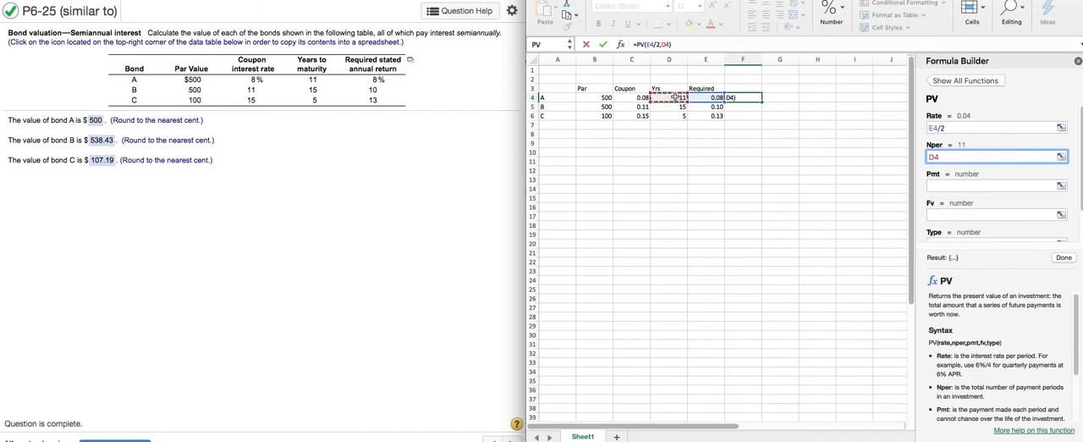
pyautogui.write('*2')
# Set the Pmt argument of bond A's PV function to (B4*C4)/2
pyautogui.click(941, 186)
pyautogui.write('(')
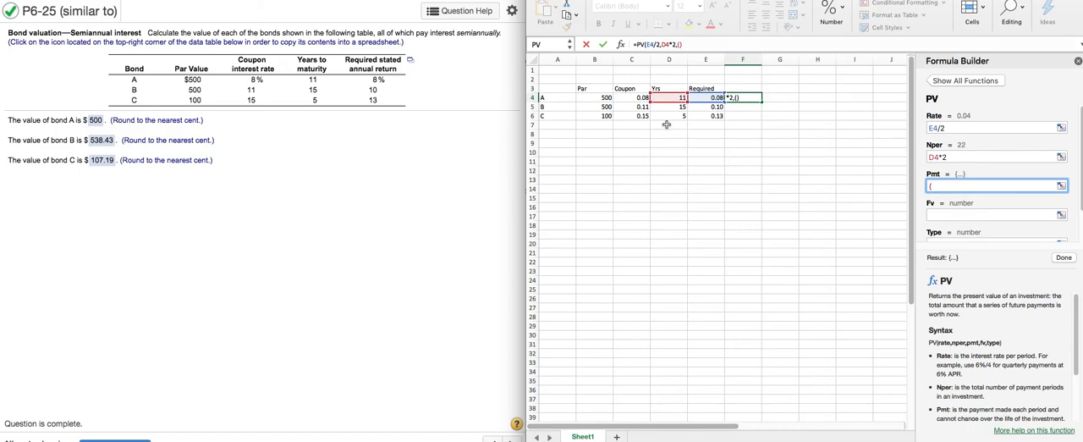
pyautogui.click(591, 98)
pyautogui.write('*')
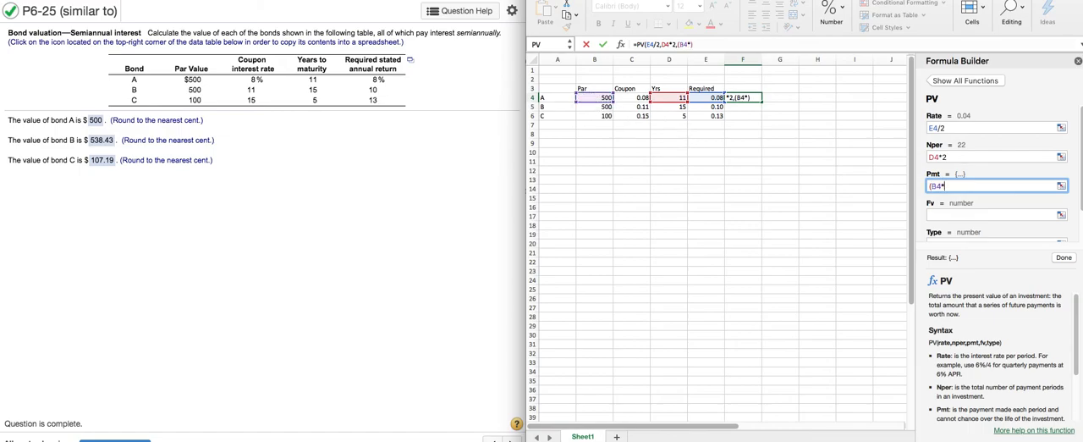
pyautogui.click(625, 97)
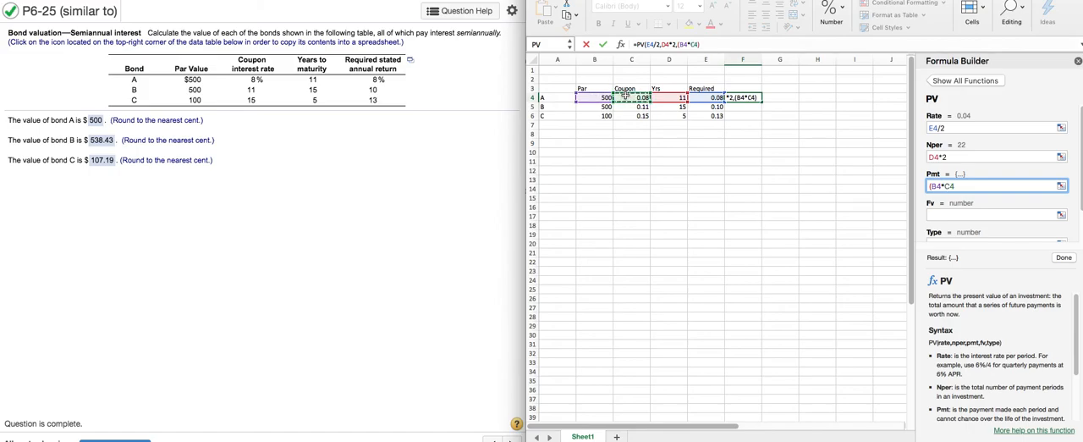
pyautogui.write(')')
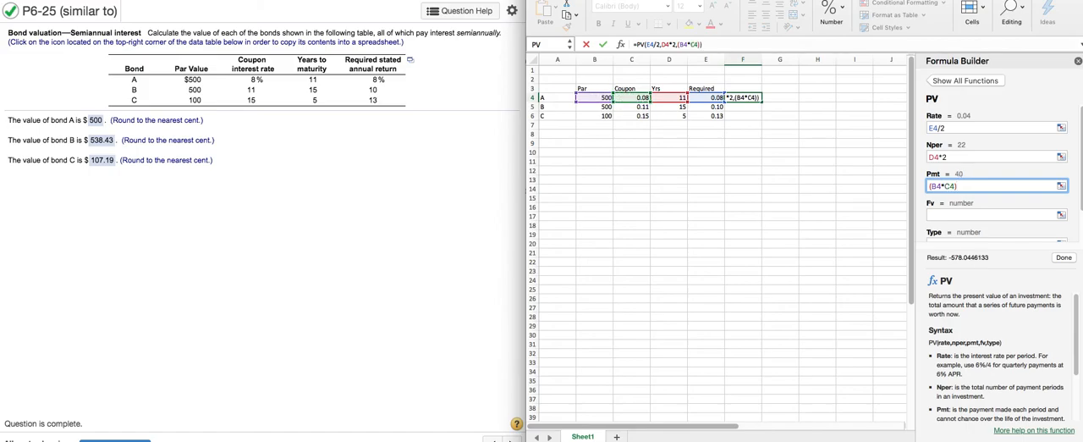
pyautogui.write('/2')
# Set the Fv argument of bond A's PV function to B4 and complete the formula
pyautogui.click(941, 215)
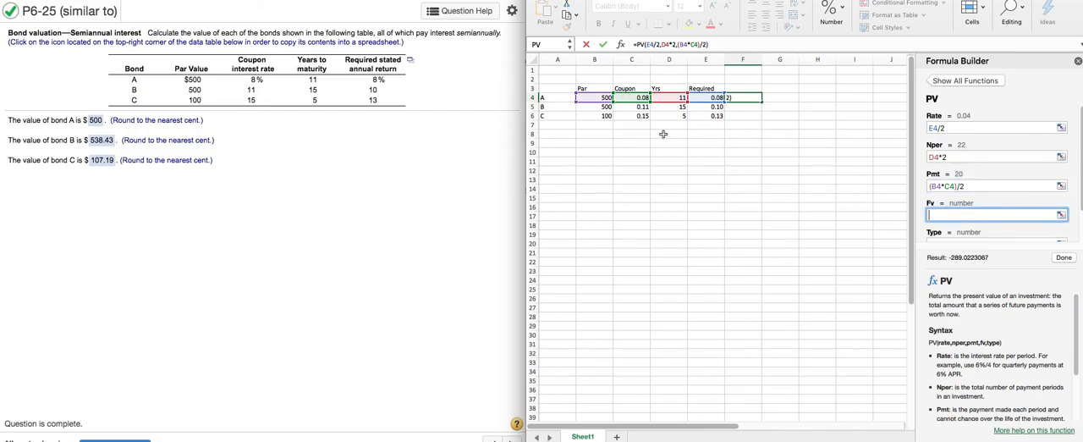
pyautogui.click(597, 98)
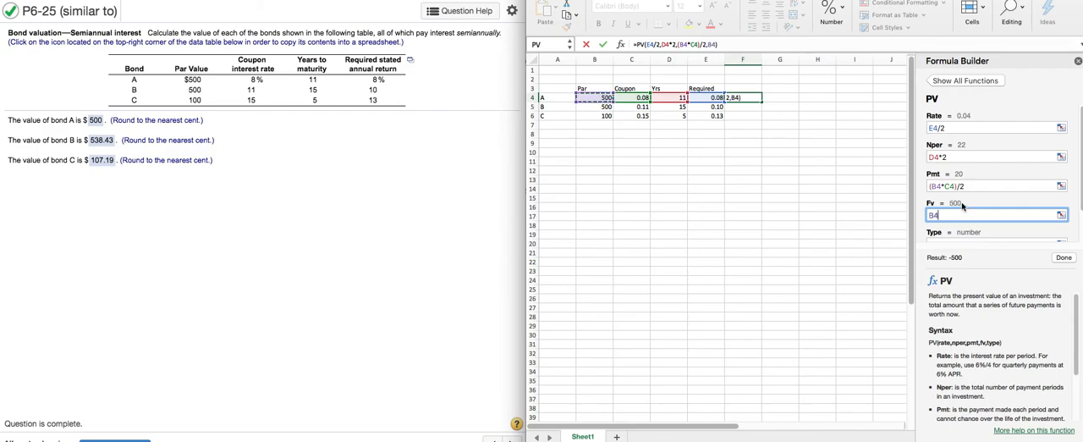
pyautogui.scroll(-2, 957, 180)
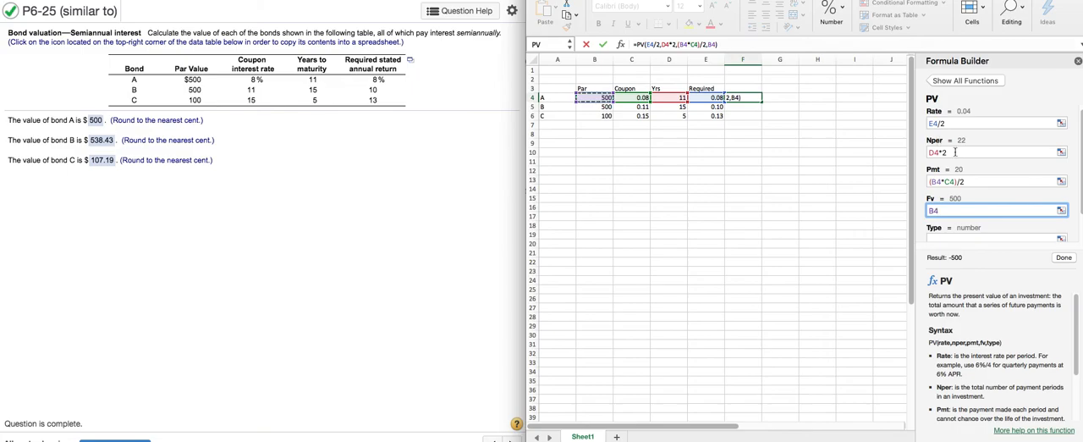
pyautogui.click(1064, 257)
pyautogui.click(756, 154)
# Fill the PV formula from F4 down through F6 to value bonds B and C
pyautogui.click(753, 99)
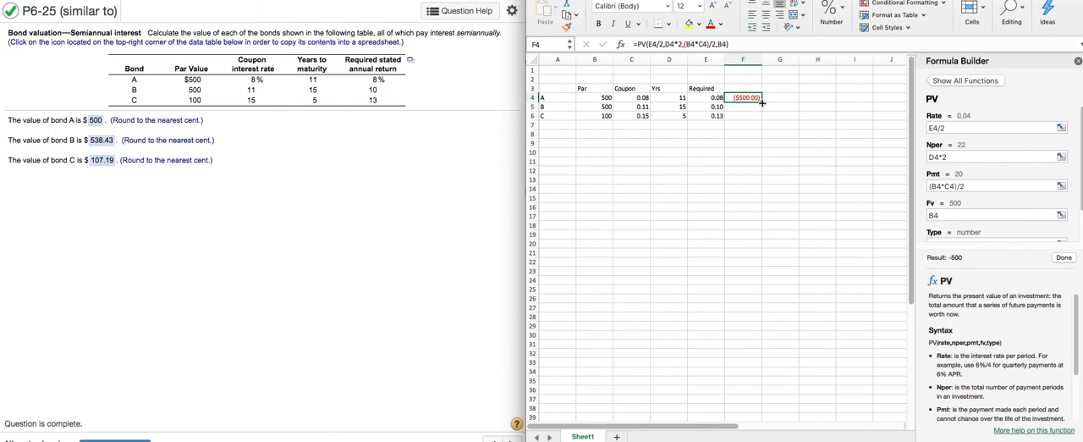
pyautogui.moveTo(761, 101); pyautogui.dragTo(749, 115)
pyautogui.click(745, 142)
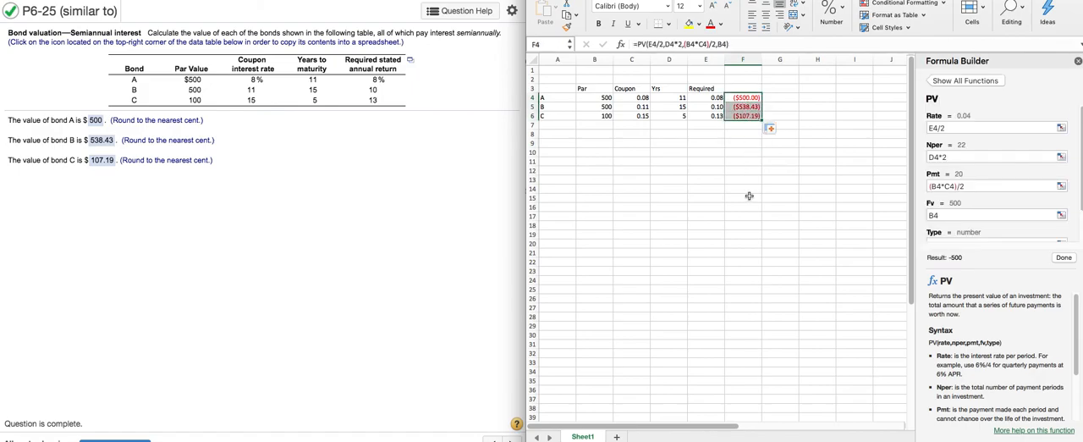
pyautogui.click(745, 160)
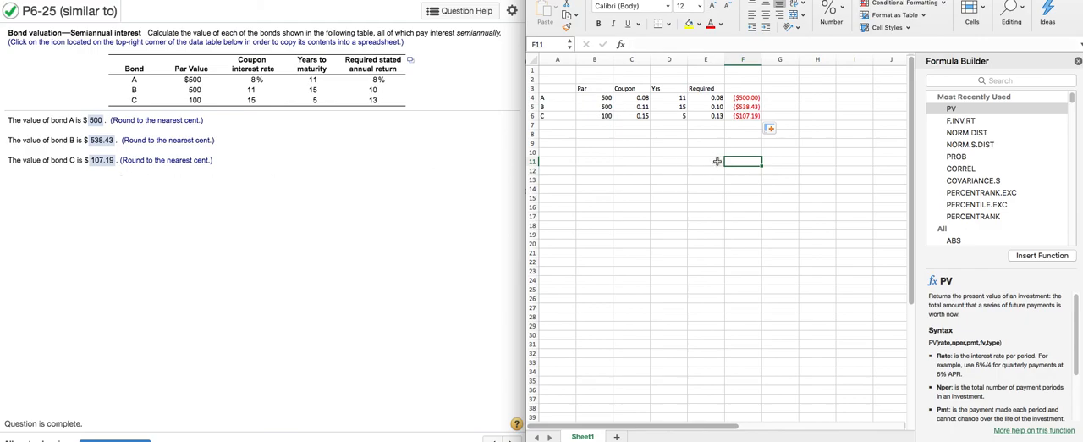
pyautogui.click(741, 136)
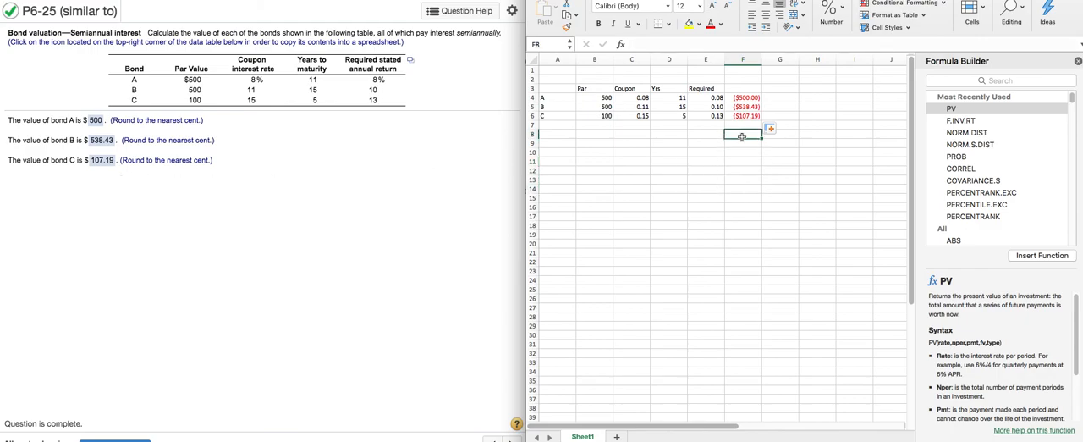